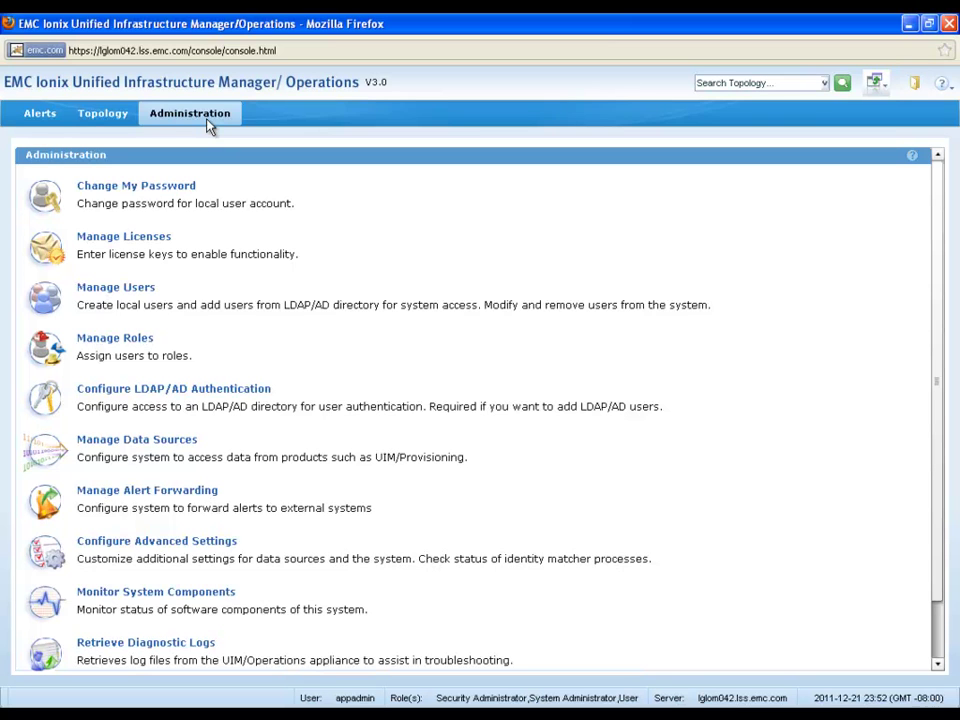
Open the UIM/Provisioning data source's edit form from Manage Data Sources to review its settings
click(182, 442)
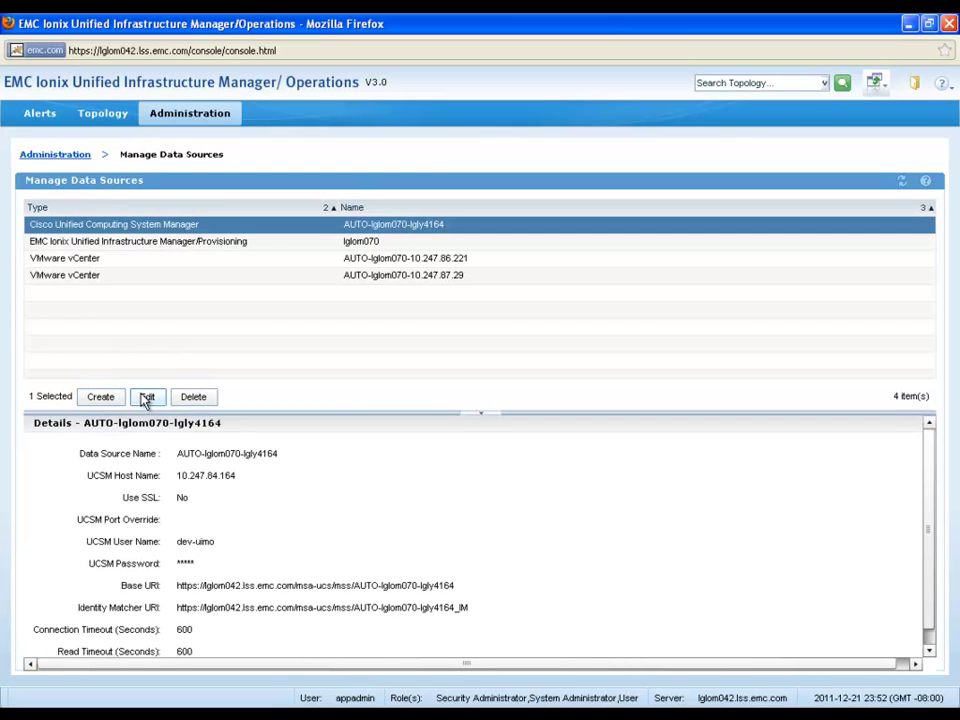
click(149, 246)
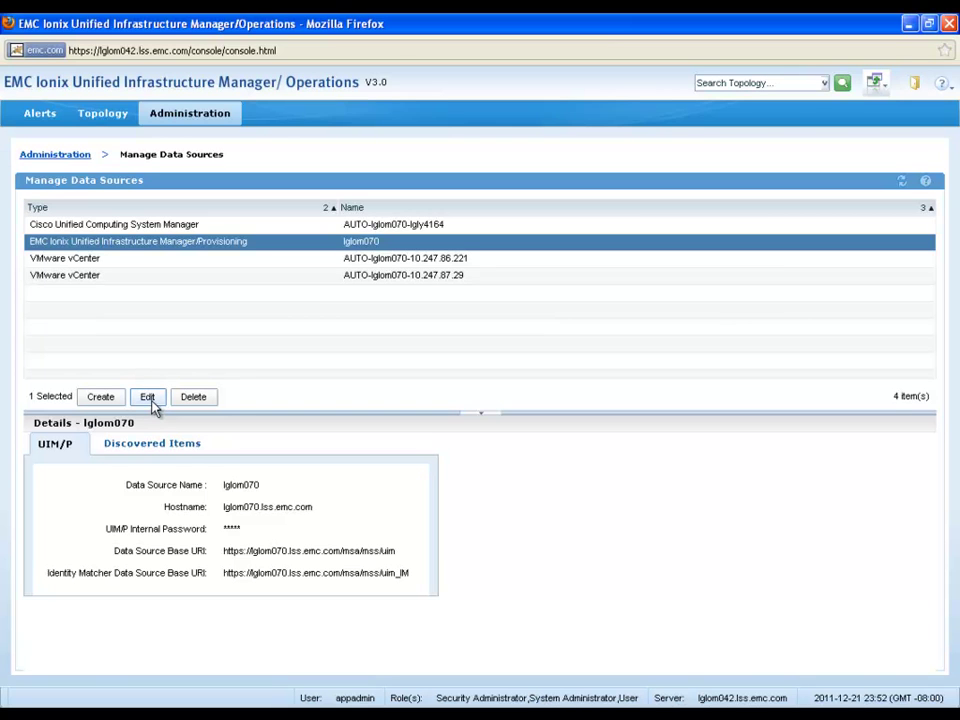
click(148, 397)
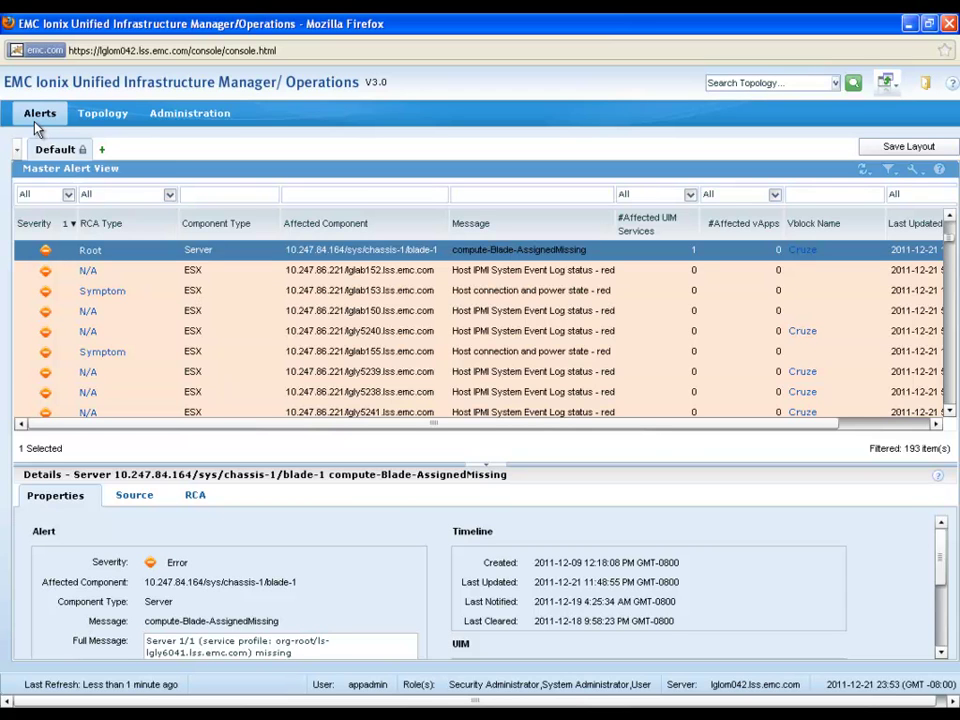
Apply a custom #Affected UIM Services filter of Greater Than 0, leaving 23 alerts
click(690, 196)
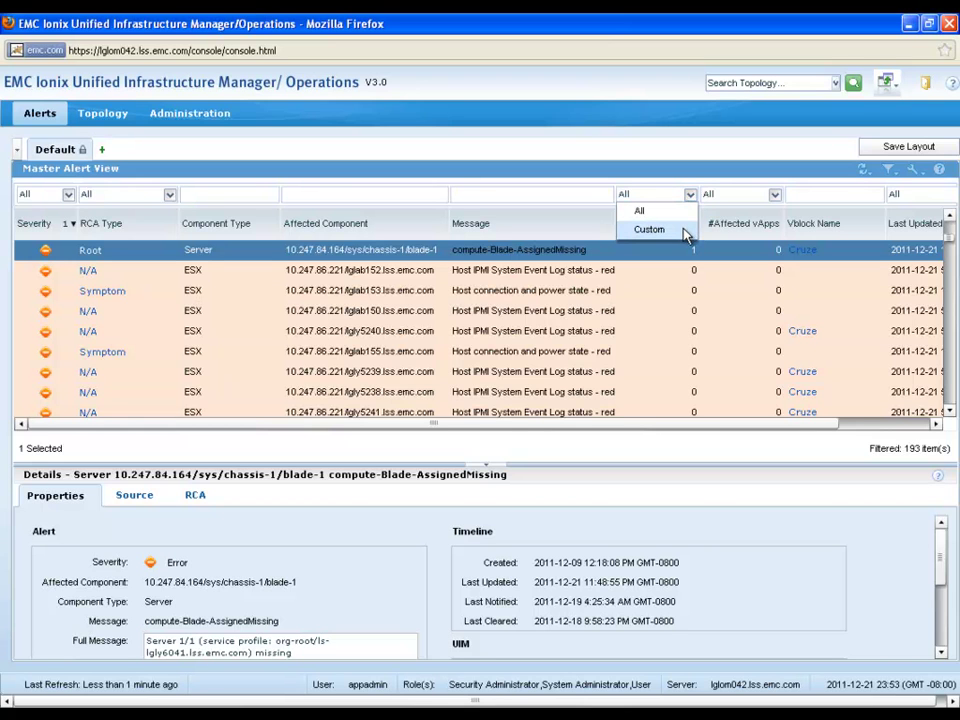
click(686, 231)
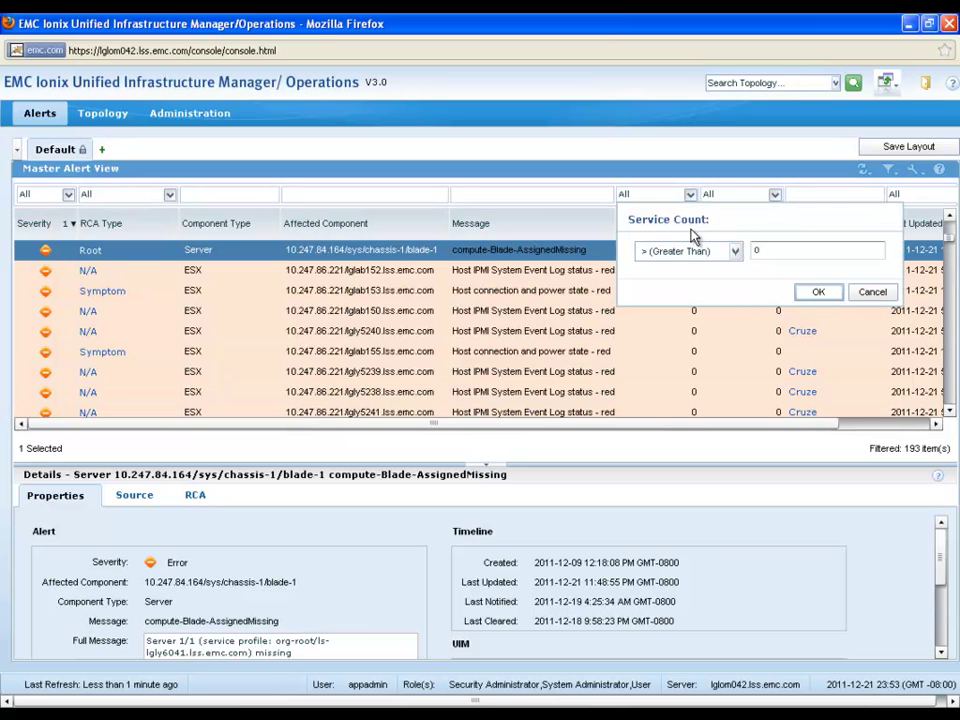
click(818, 293)
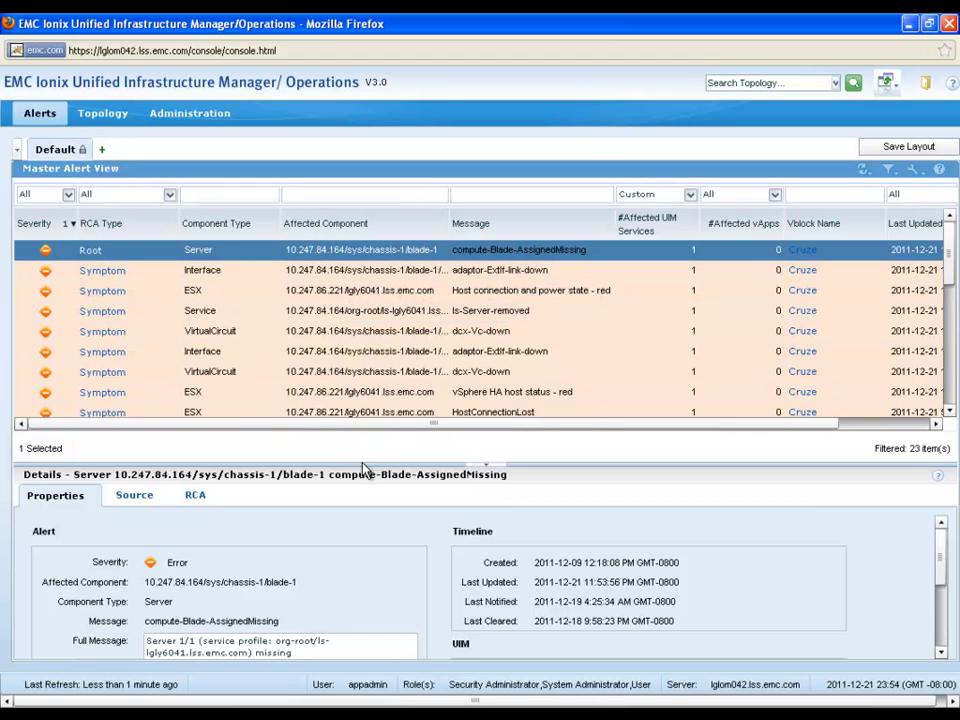
Show the blade alert's RCA causes and impacts, then the 2BladeDev-Service-Cruze impact's properties
drag(364, 464, 364, 420)
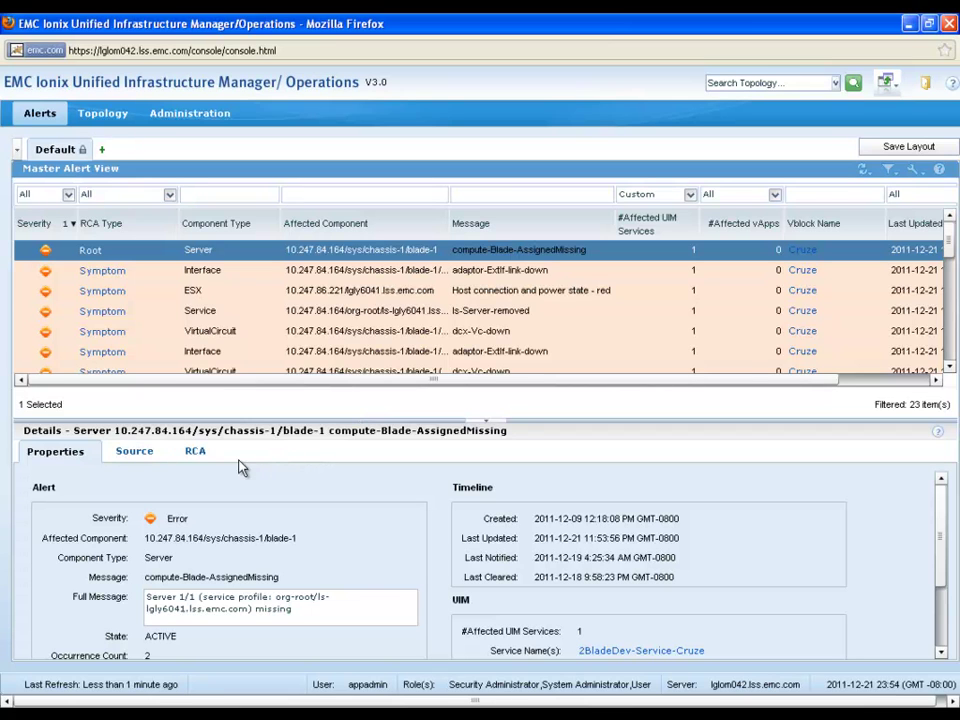
click(198, 458)
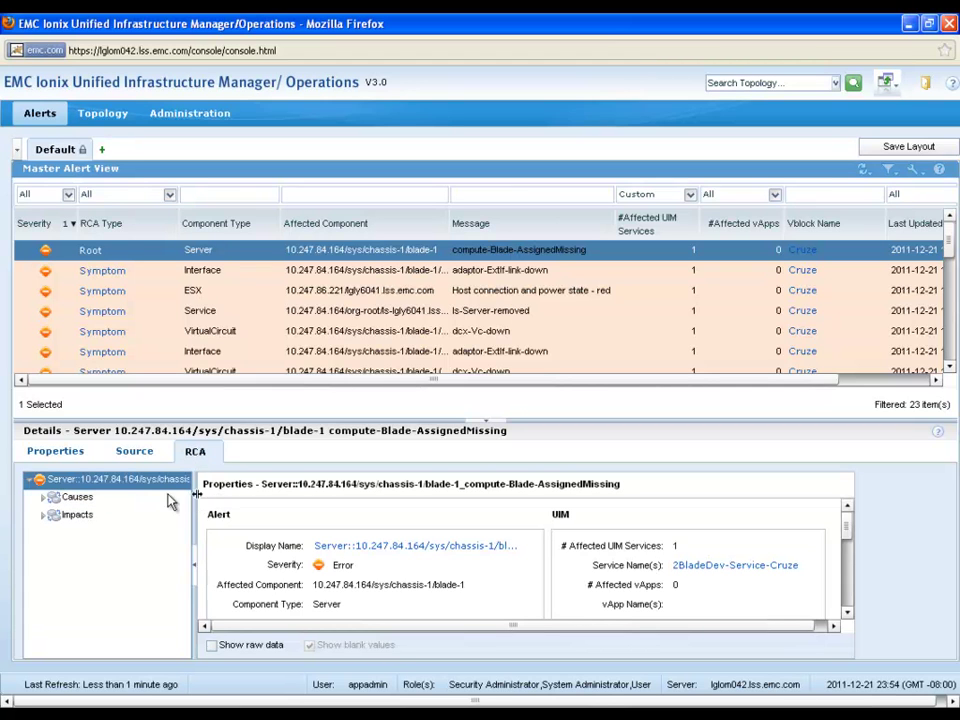
click(40, 499)
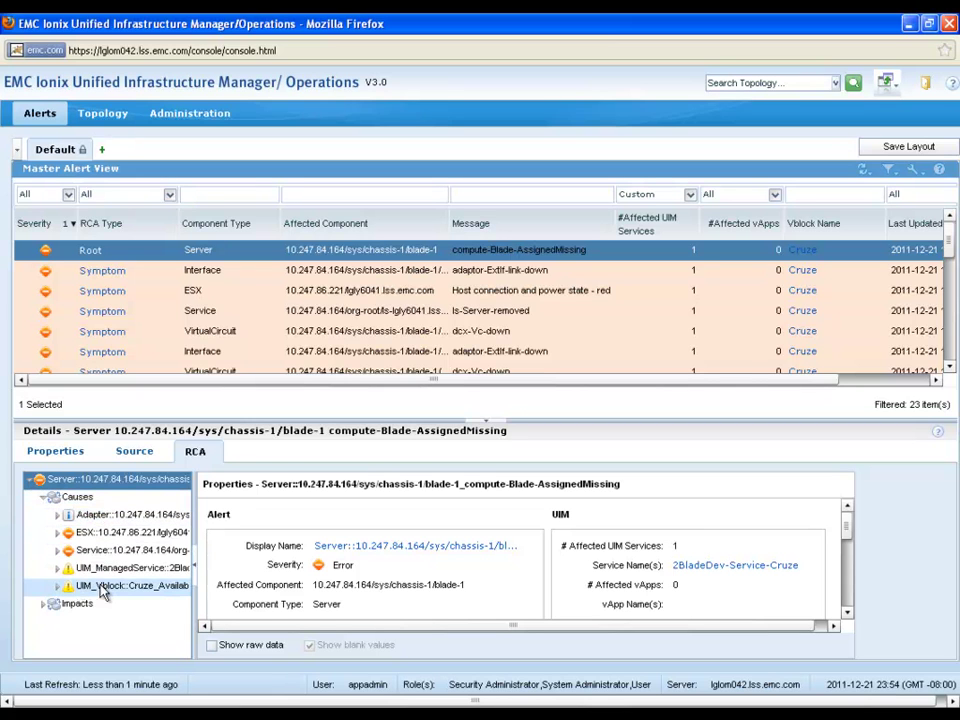
click(43, 612)
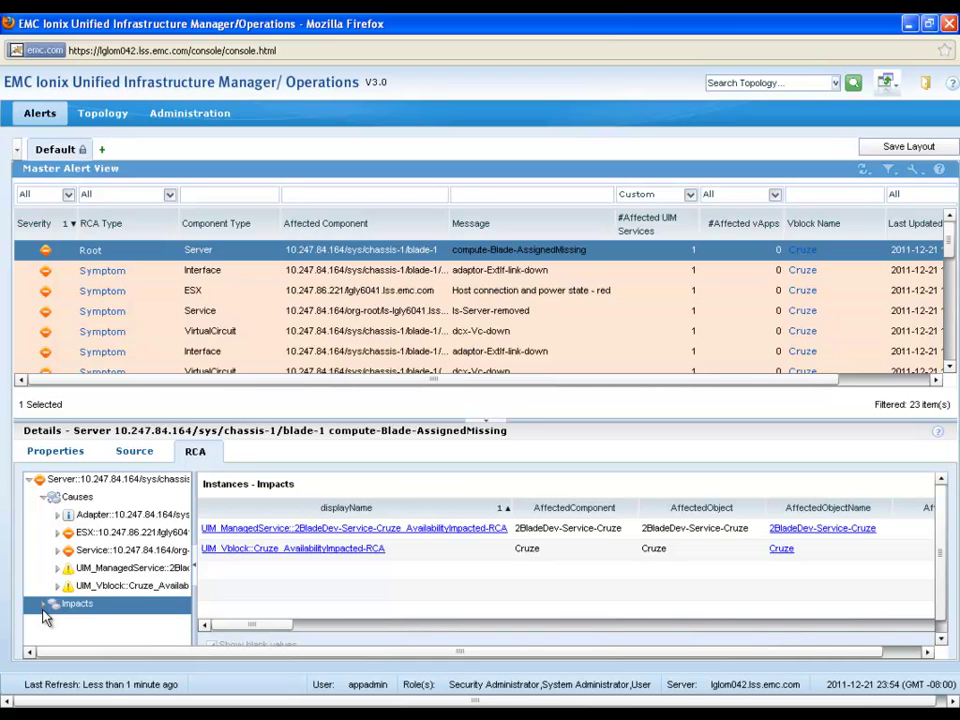
click(45, 605)
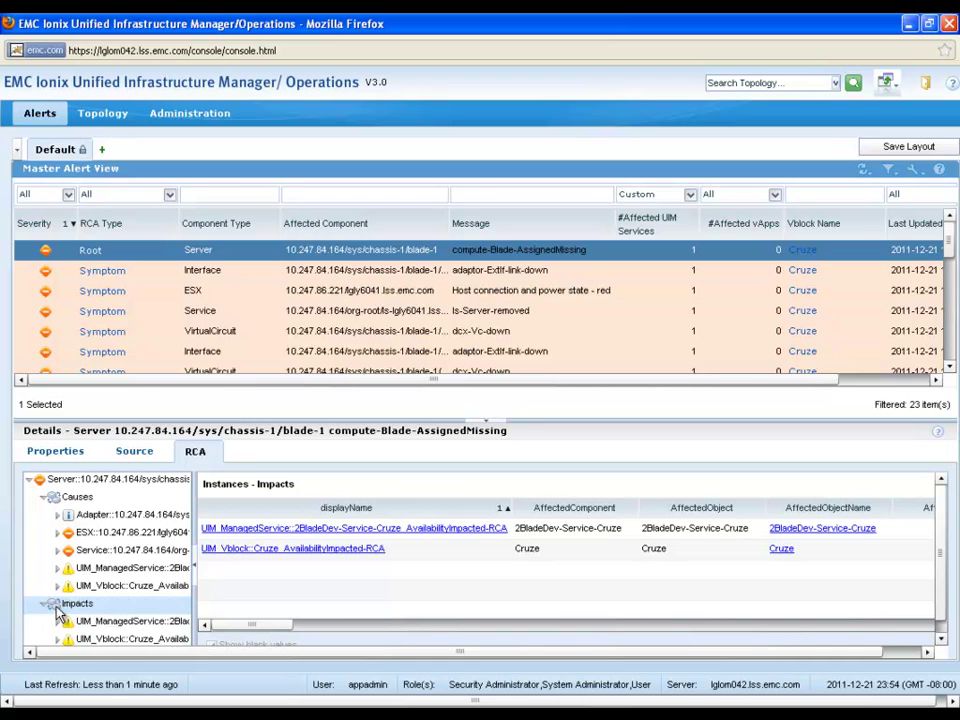
click(117, 625)
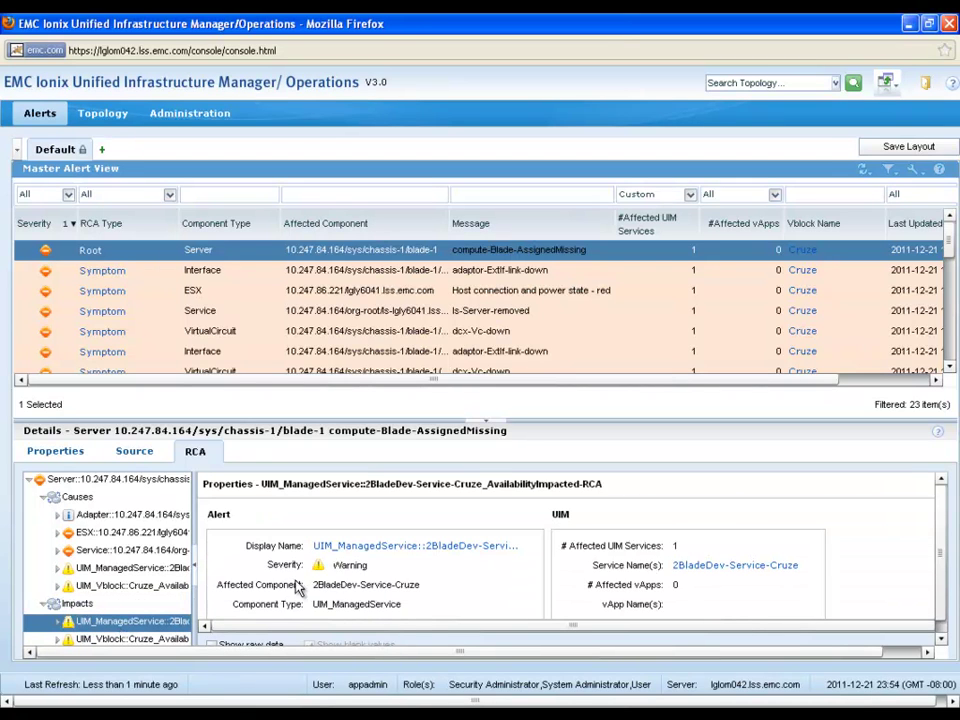
Map the 2BladeDev-Service-Cruze impact and expand the Root Cause node's causality details
click(428, 546)
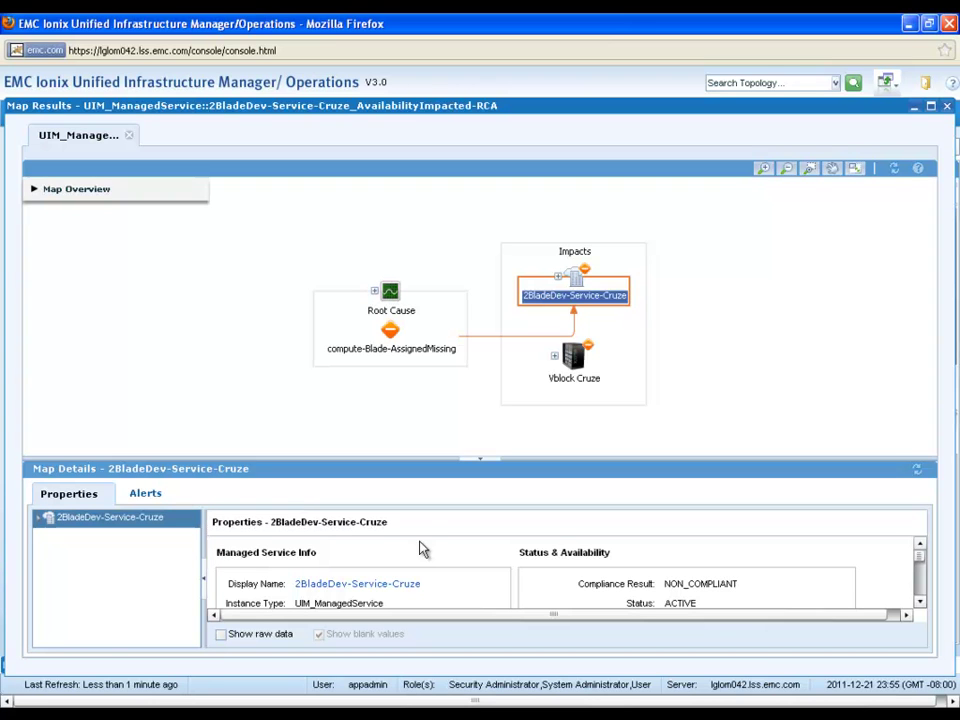
click(378, 300)
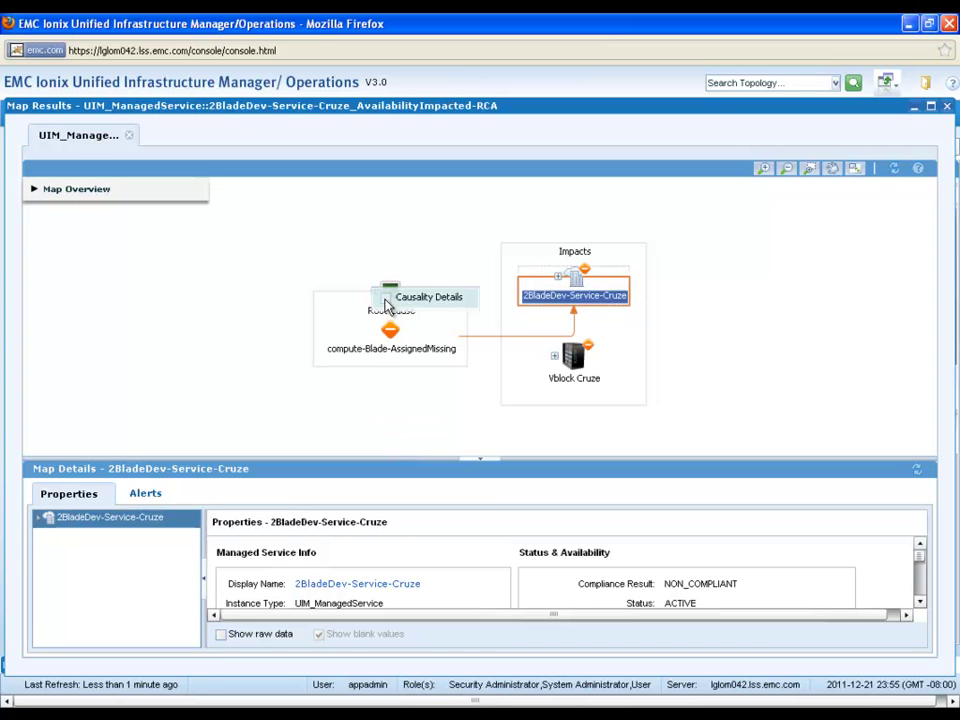
click(398, 298)
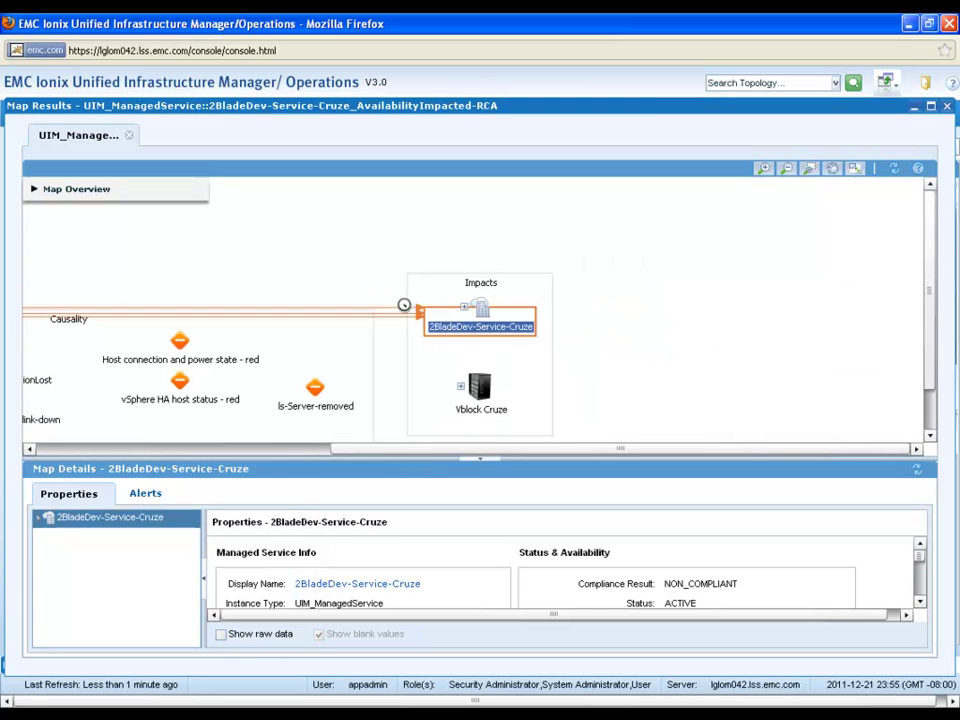
click(484, 462)
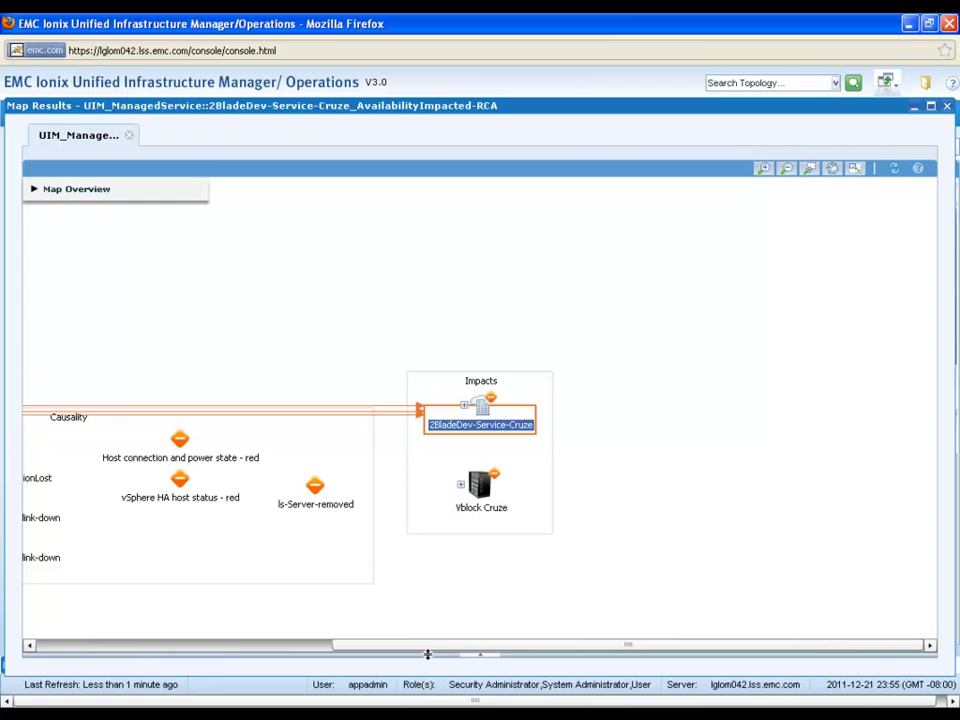
drag(429, 650, 183, 657)
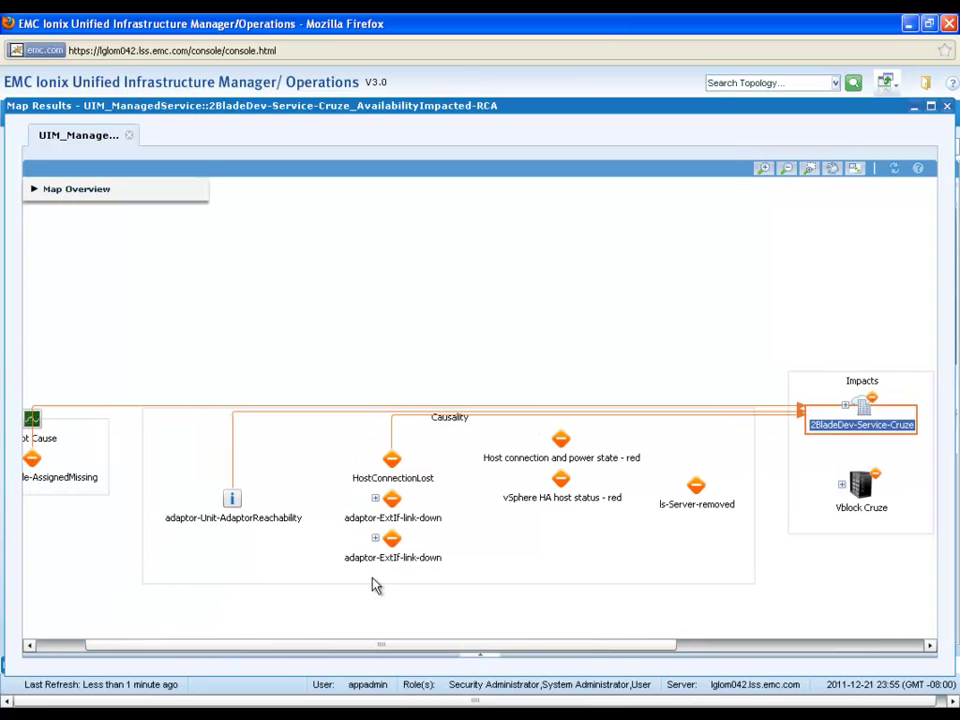
Open 2BladeDev-Service-Cruze's Service View, show blade lgly6041's connections, then switch to Topology view
mouse_move(848, 412)
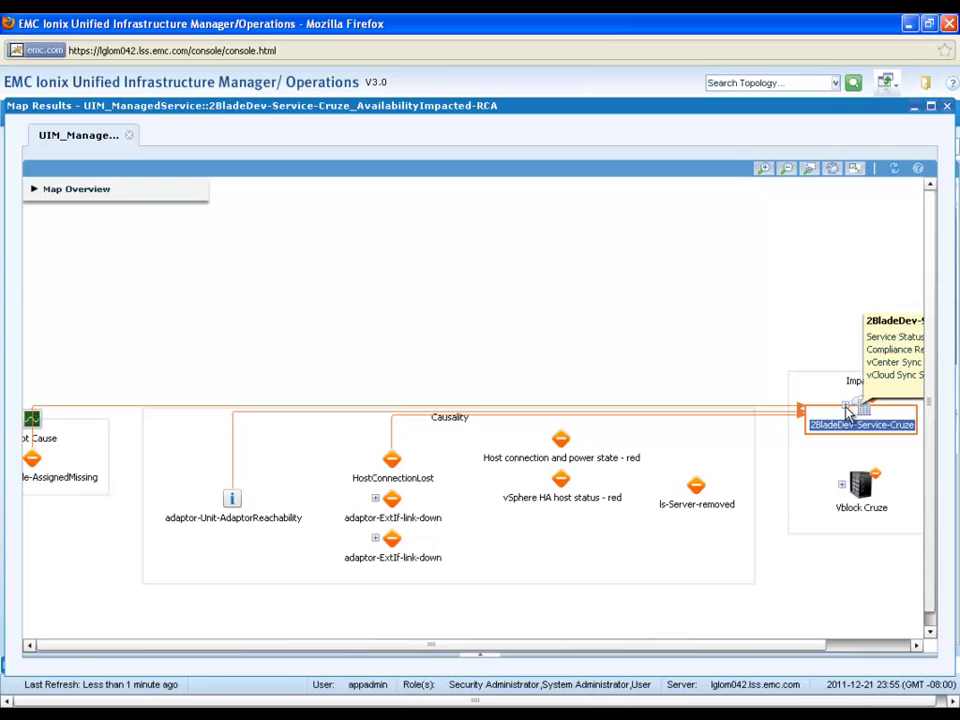
drag(848, 410, 771, 410)
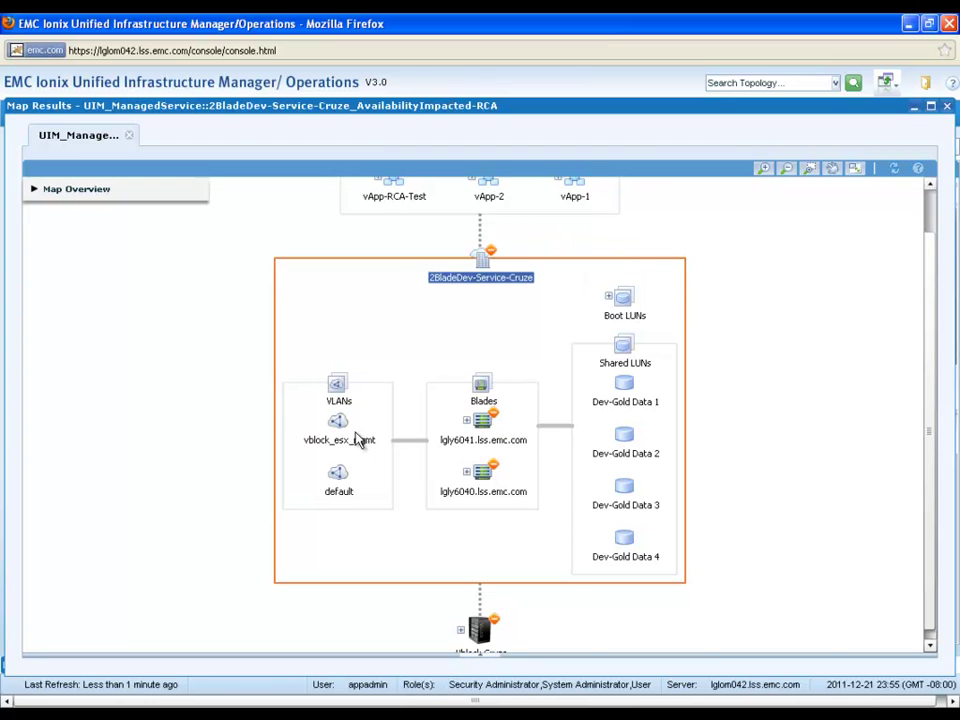
click(455, 447)
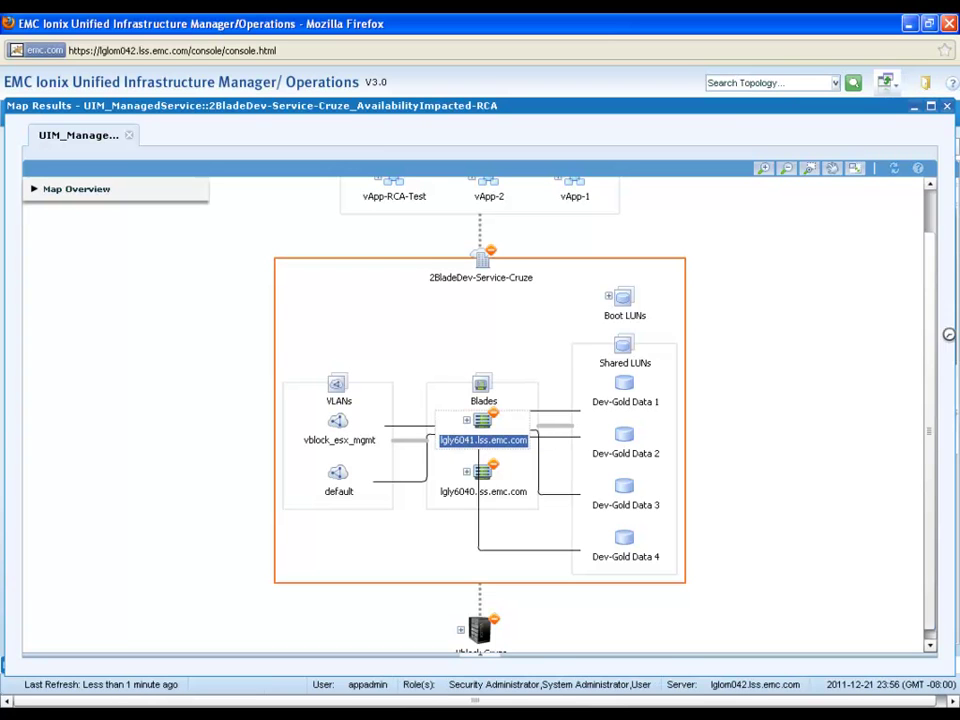
drag(928, 332, 927, 286)
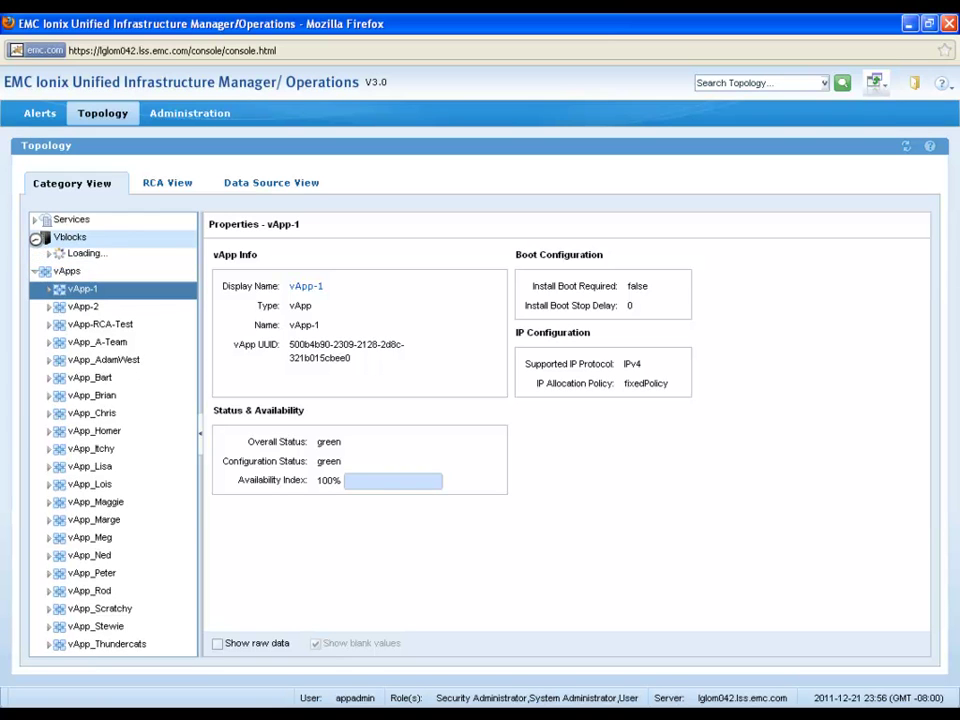
Under Services, select the Cruze Vblock and open its topology map
click(34, 220)
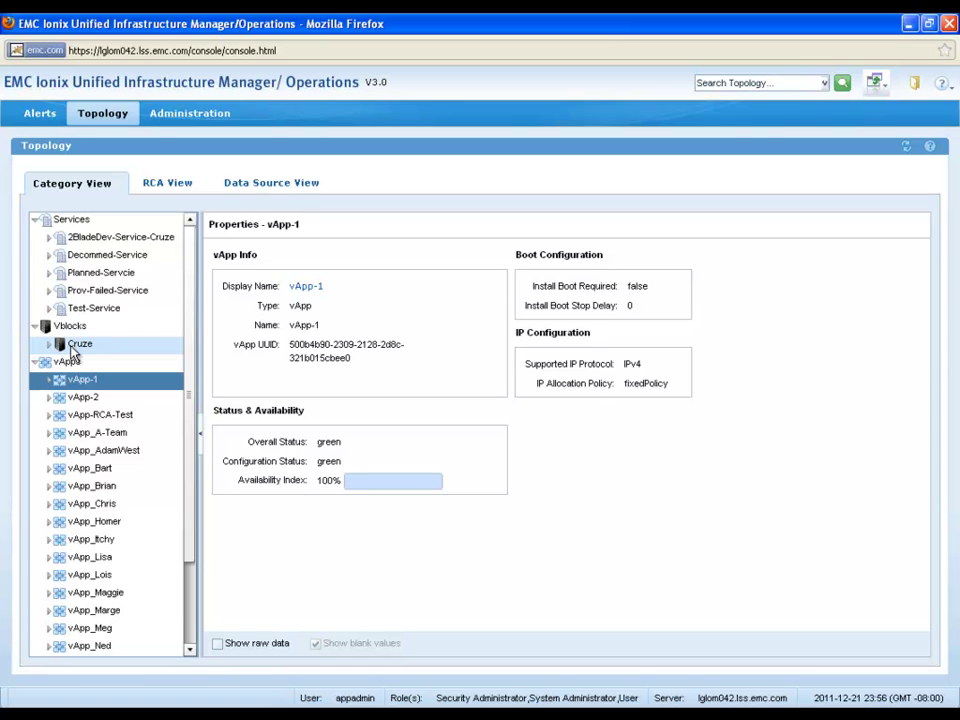
click(78, 344)
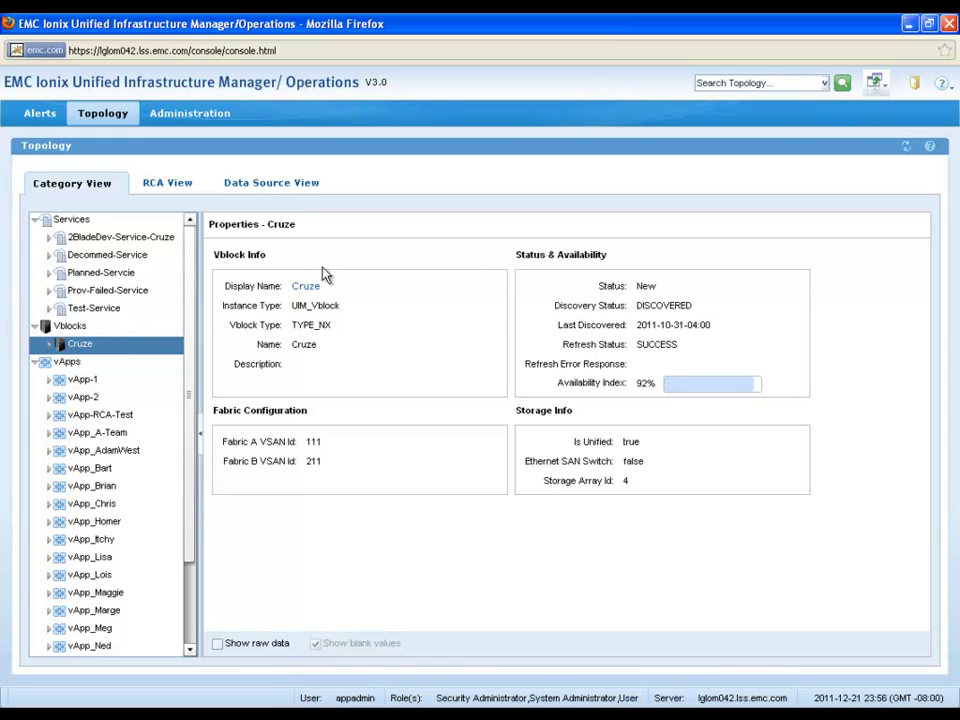
click(313, 286)
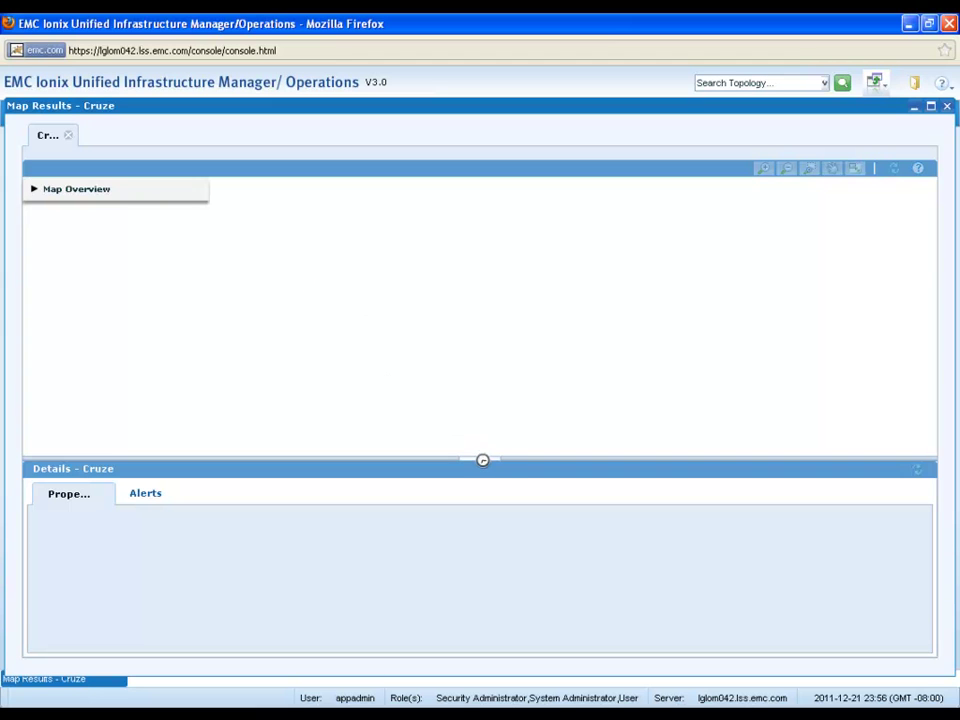
Enlarge the Cruze map and show the connections of FIC switch-A and the Nexus5010 switch
click(482, 460)
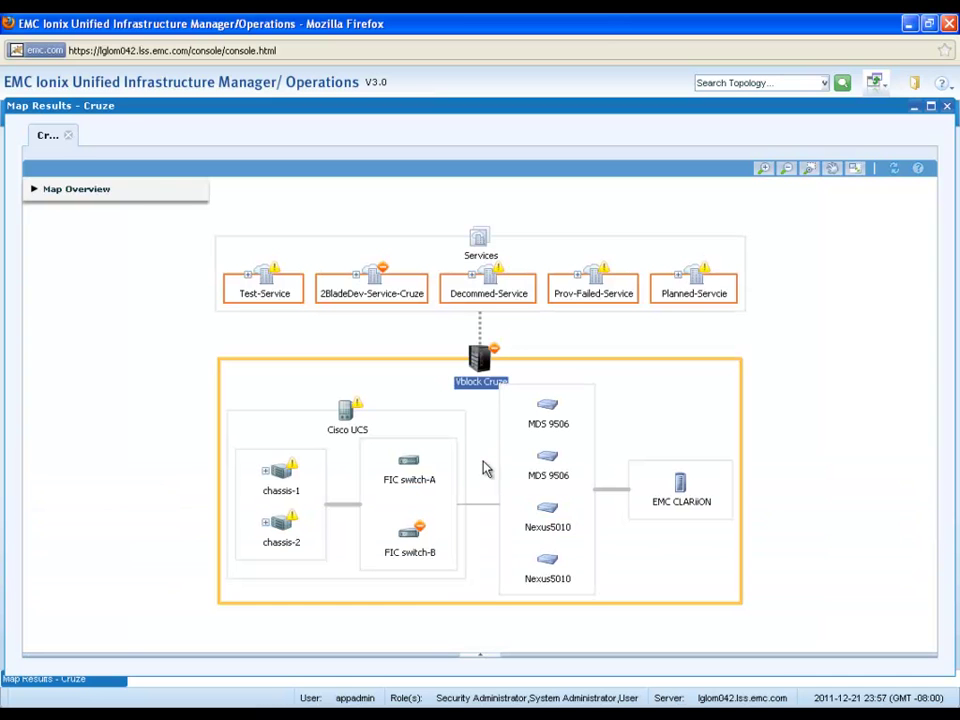
click(400, 469)
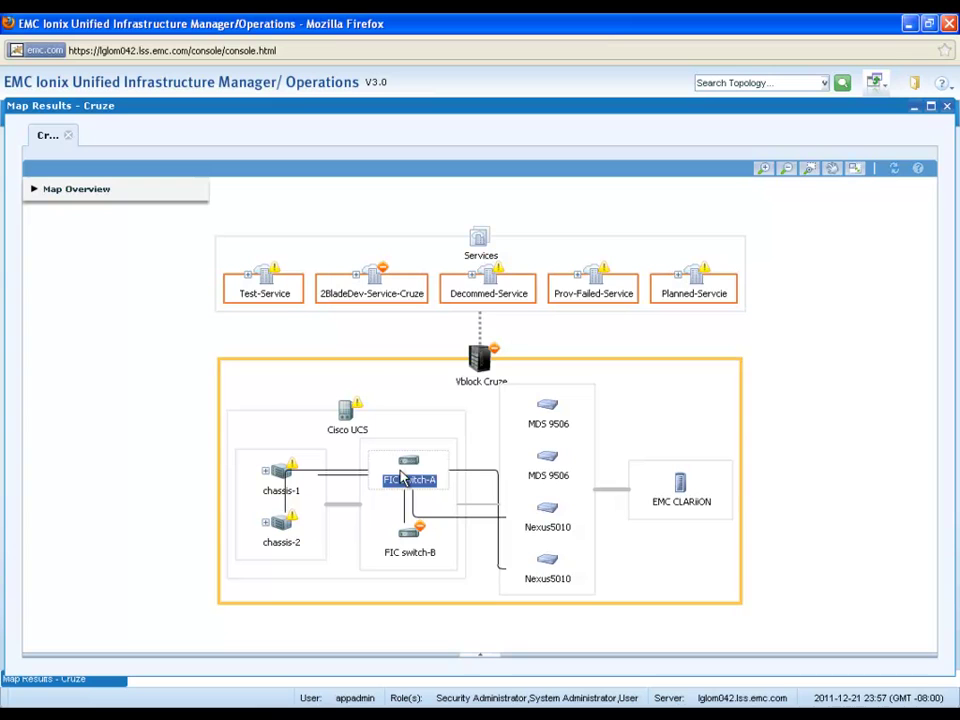
click(553, 512)
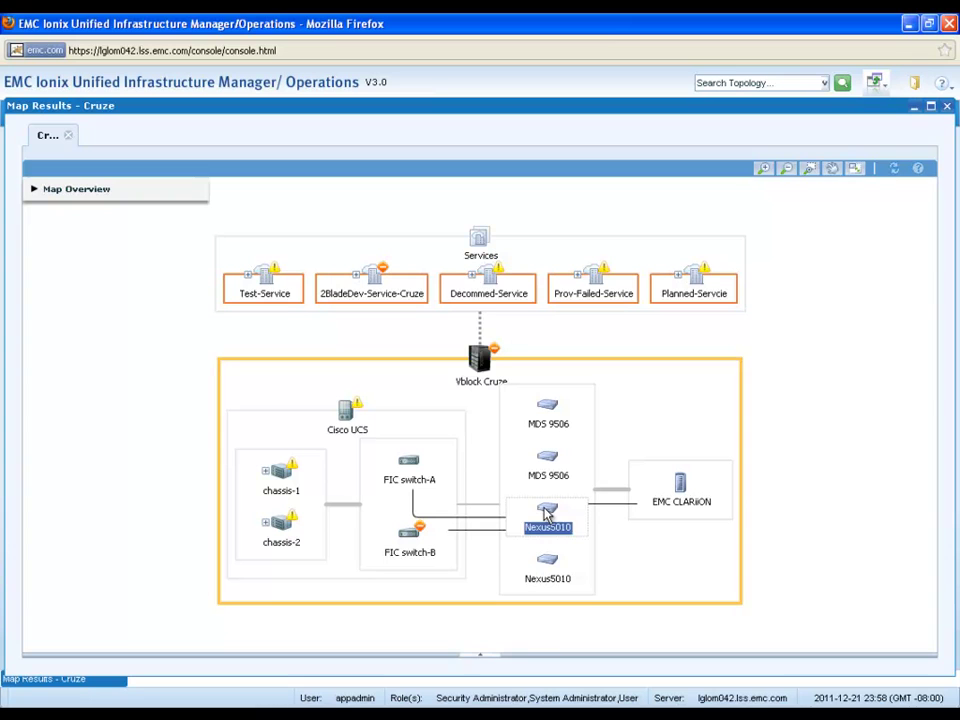
Review Cisco UCS and chassis-1 alerts, then expand chassis-1 to reveal blades 1 to 6
click(346, 408)
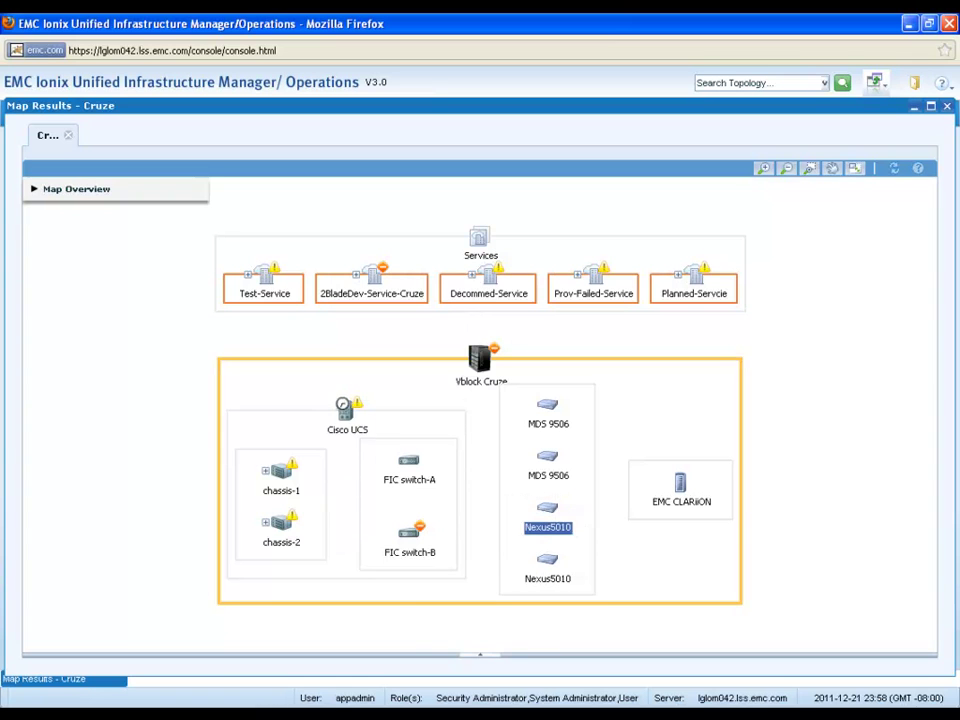
click(496, 661)
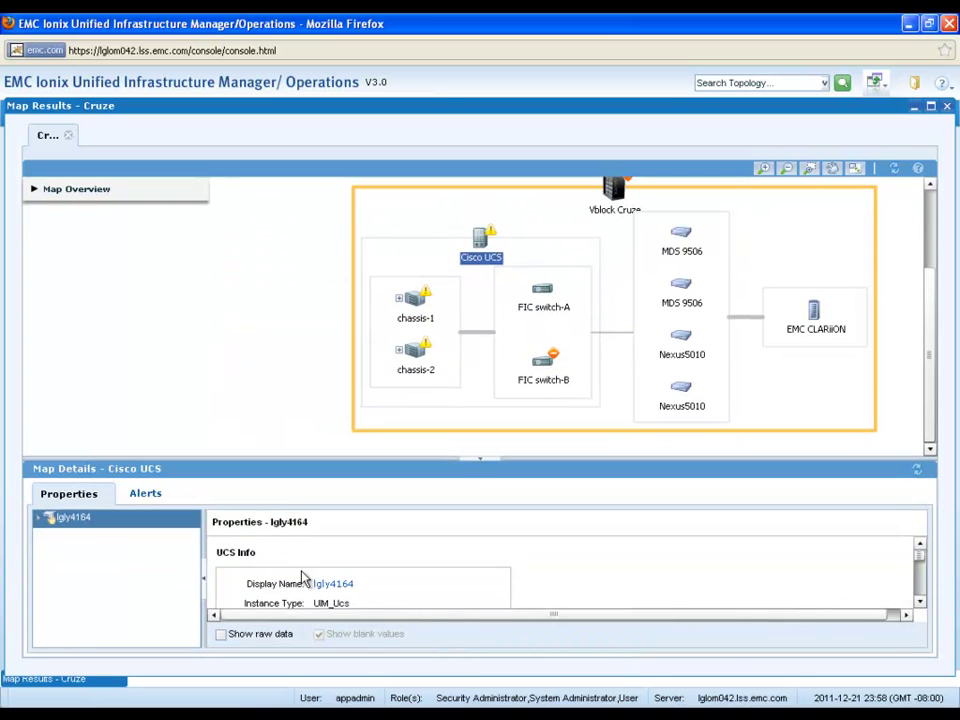
click(145, 497)
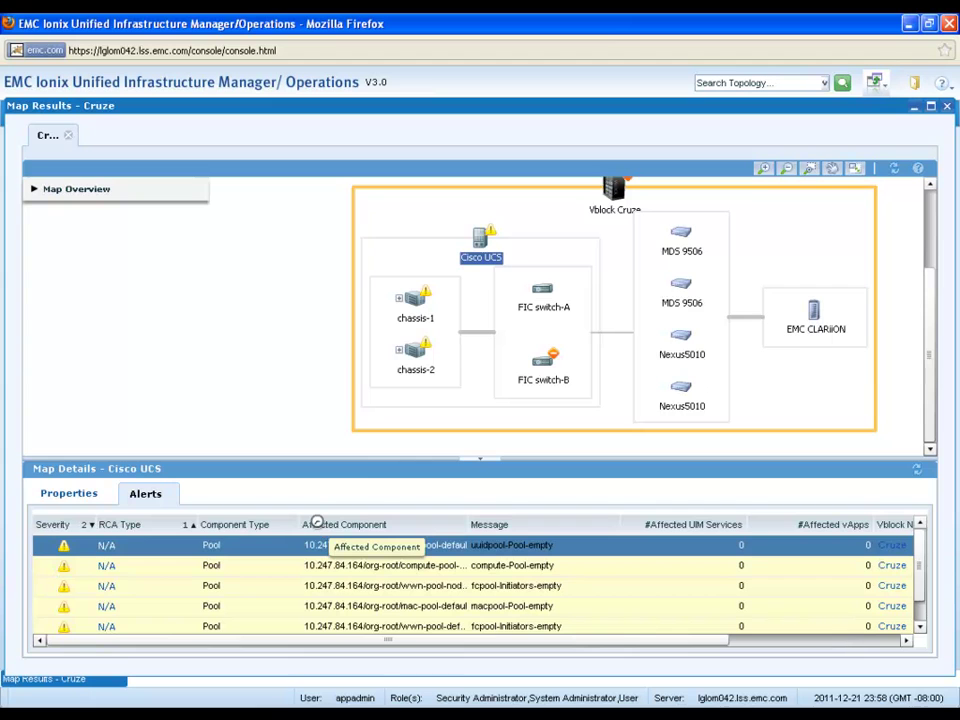
click(412, 297)
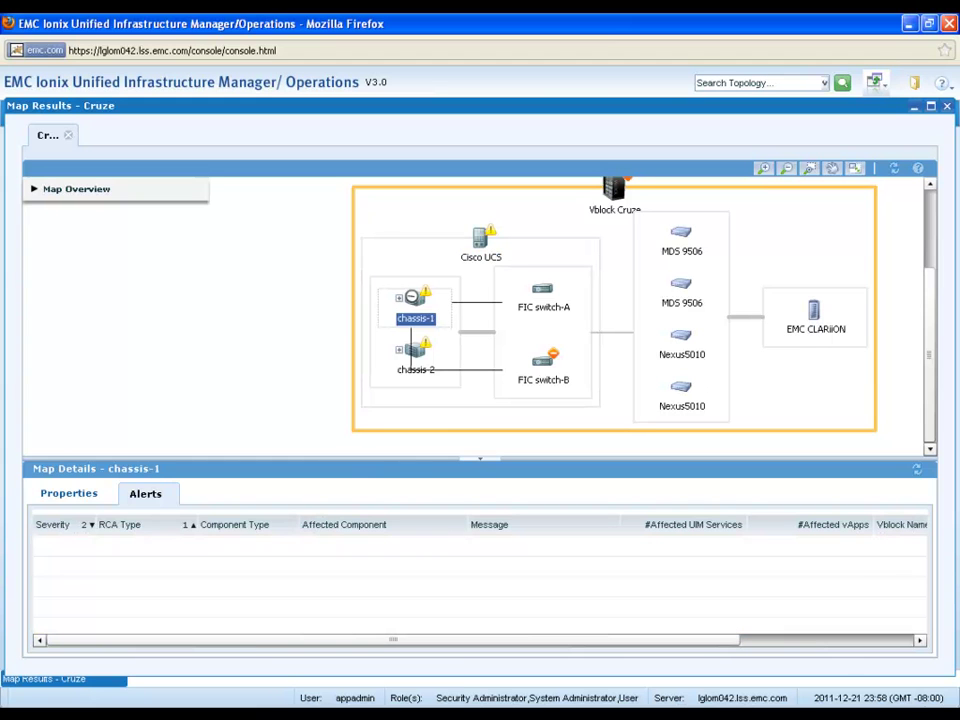
click(408, 306)
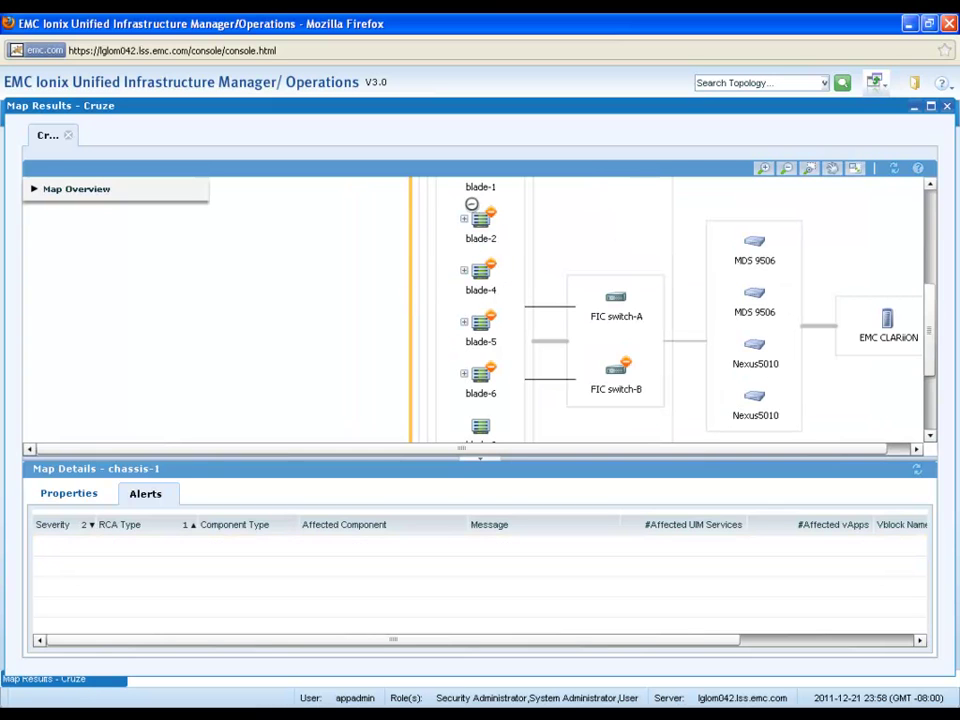
Select blade-1 on the Cruze map to list its alerts, including compute-Blade-AssignedMissing
click(478, 189)
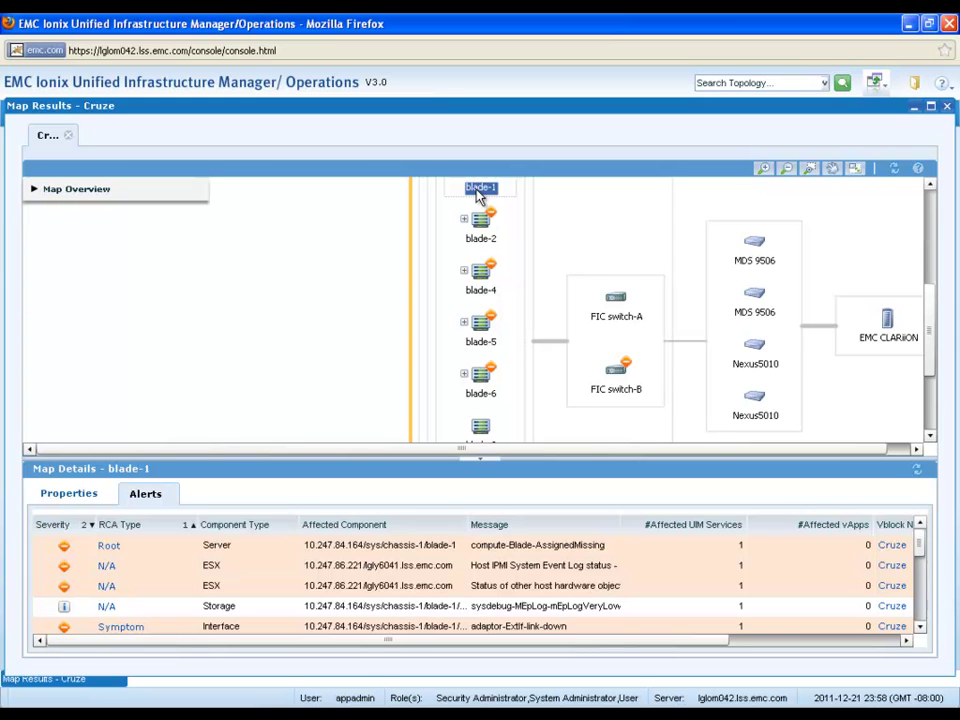
Launch and log in to UIM/Provisioning, then select 2BladeDev-Service-Cruze in Service Manager
click(885, 90)
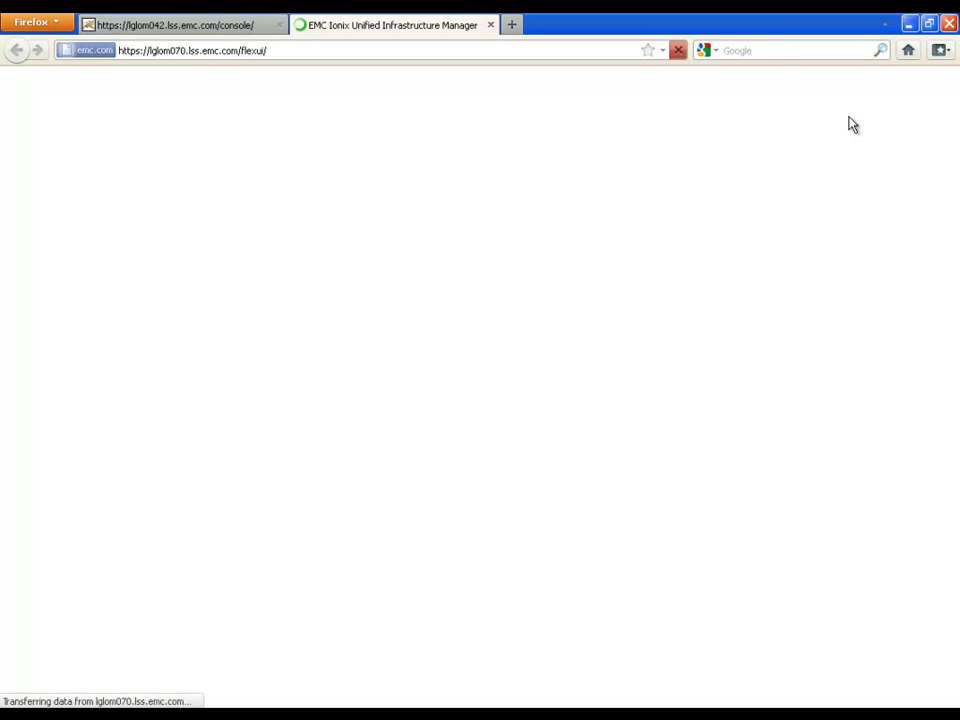
key(Return)
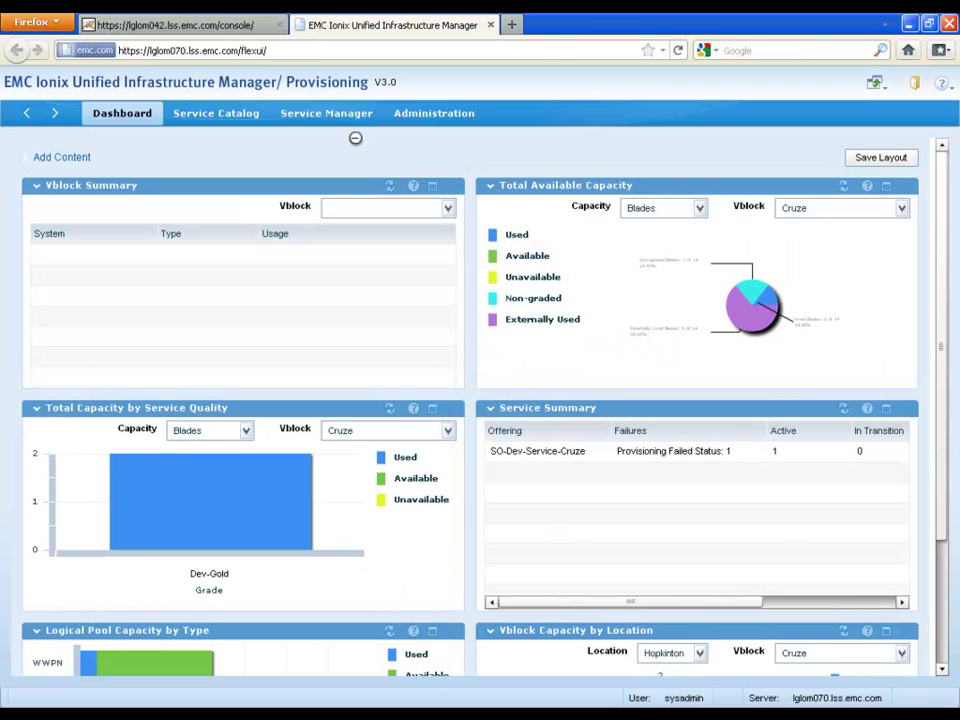
click(332, 114)
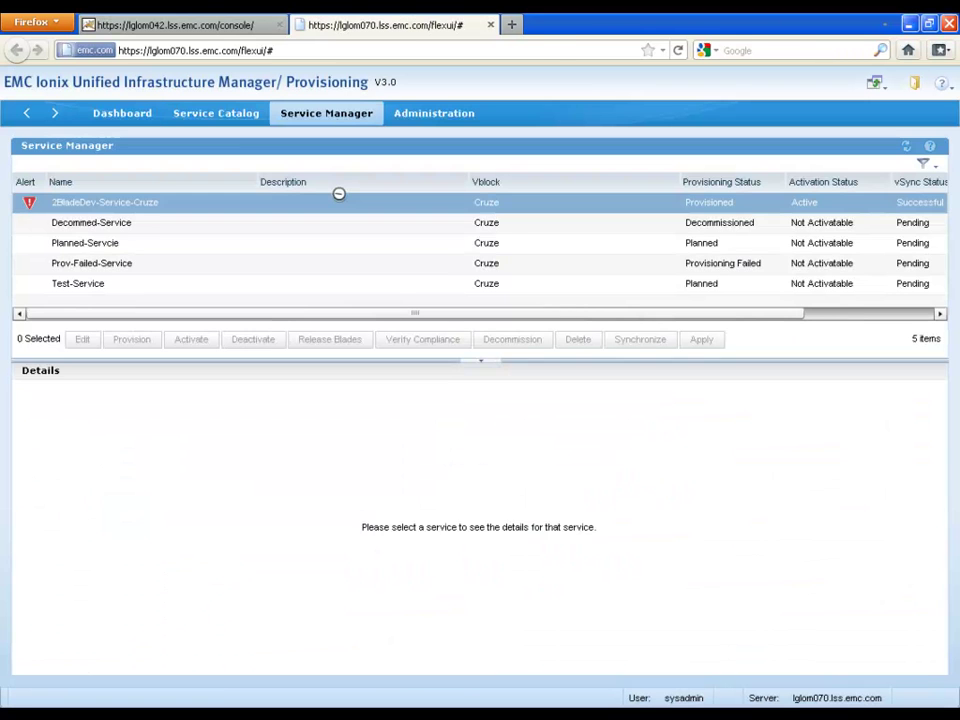
click(338, 195)
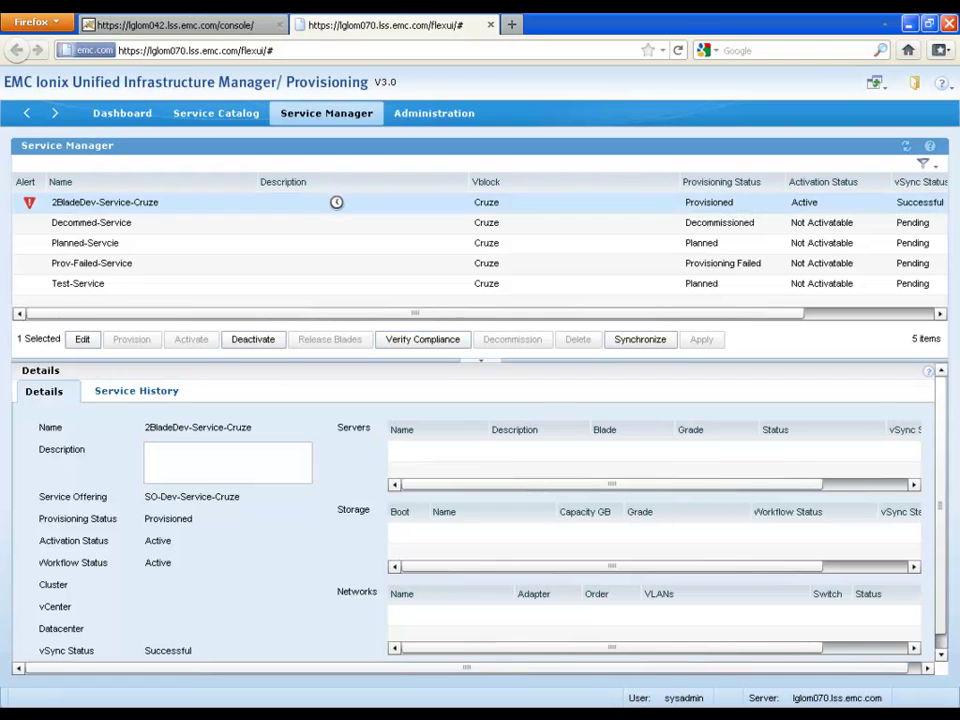
Mark only the chassis-1/blade-1 server (lgly6041) for deactivation, with Release blades now enabled
click(253, 340)
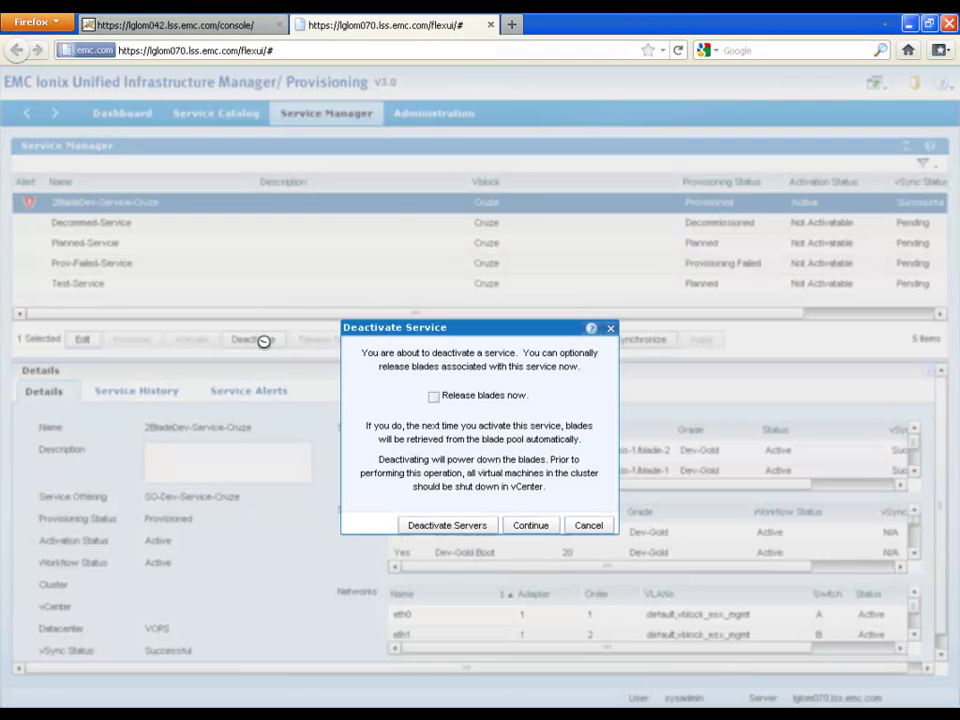
click(455, 526)
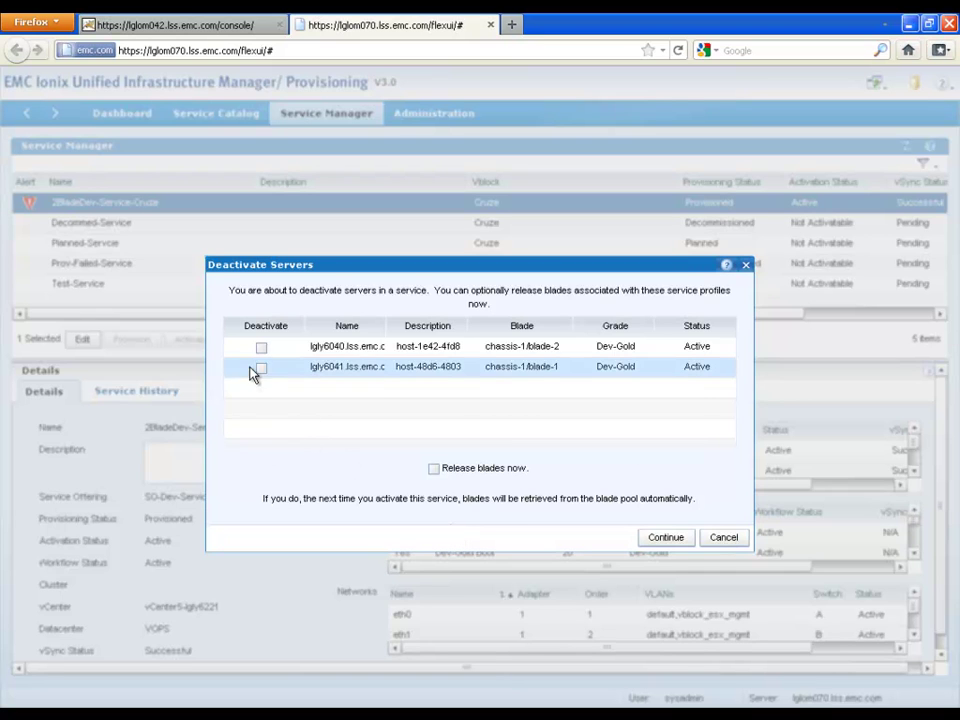
click(259, 372)
click(262, 369)
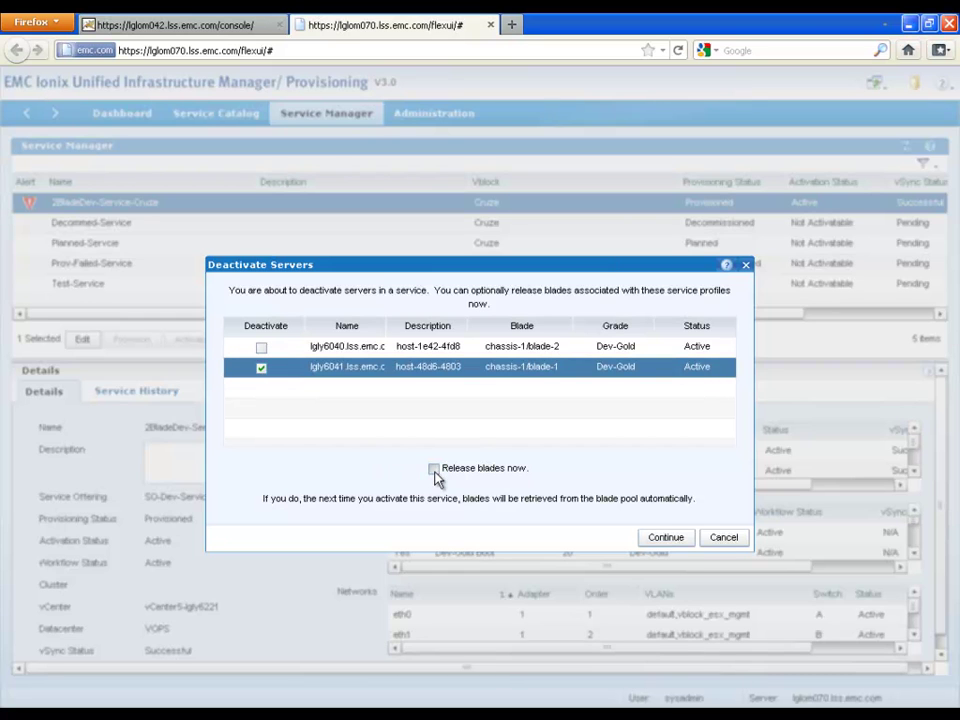
click(433, 468)
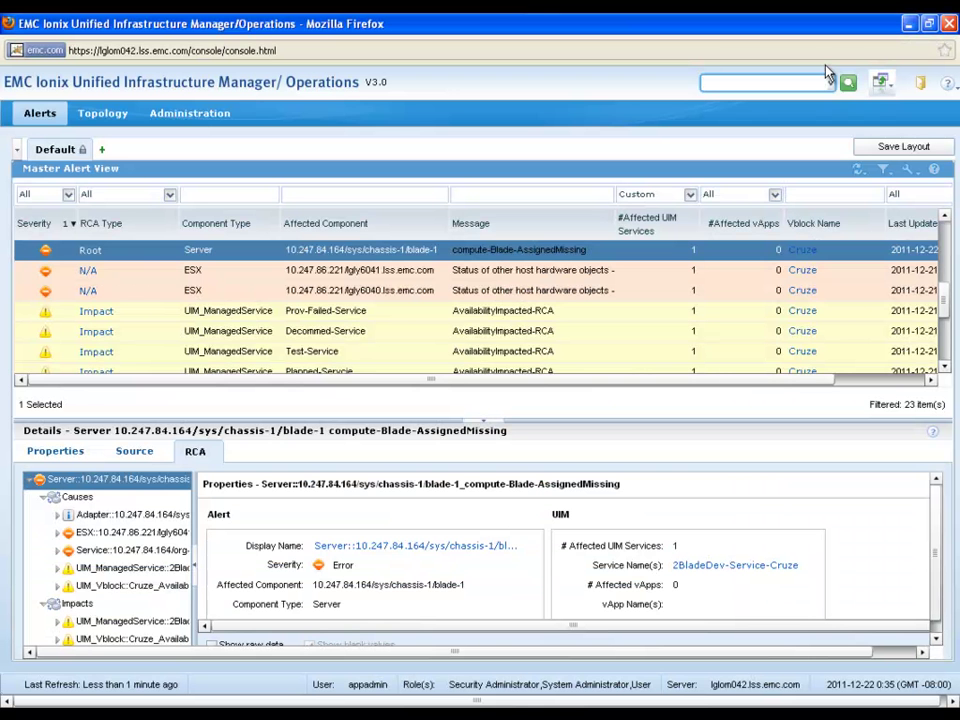
Search the topology for 'peter' and open the vApp_Peter map from the results
text(peter)
key(Return)
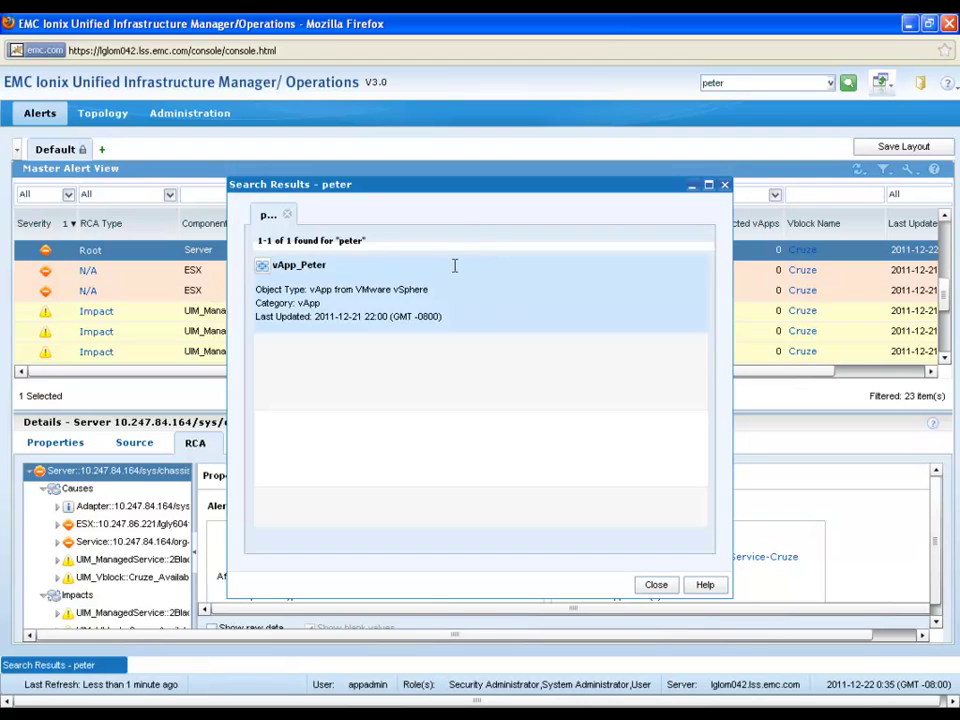
click(418, 289)
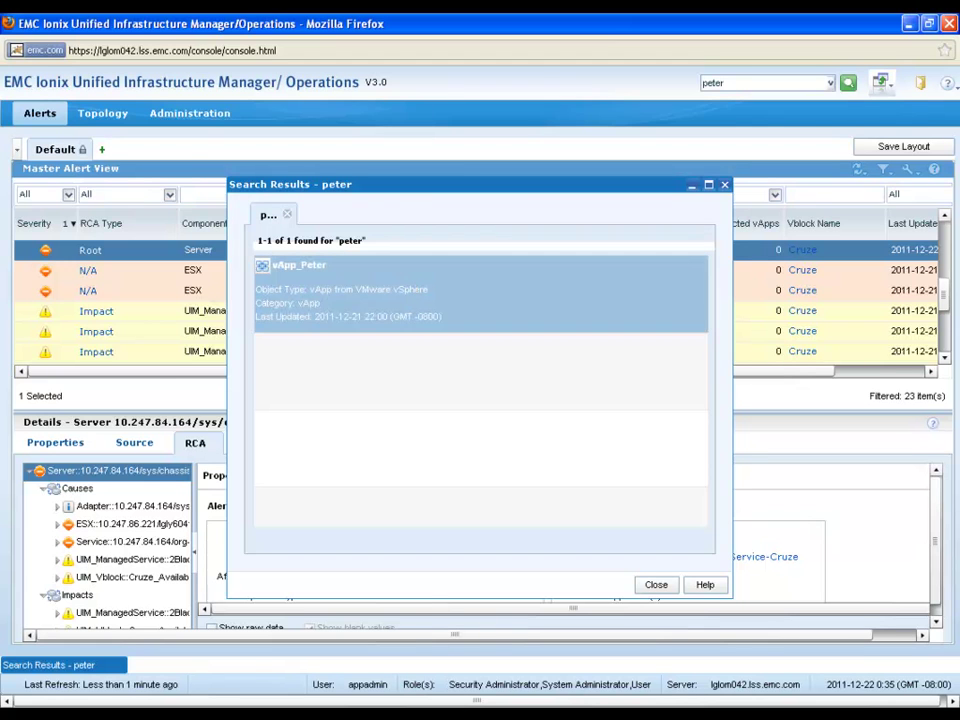
double_click(418, 289)
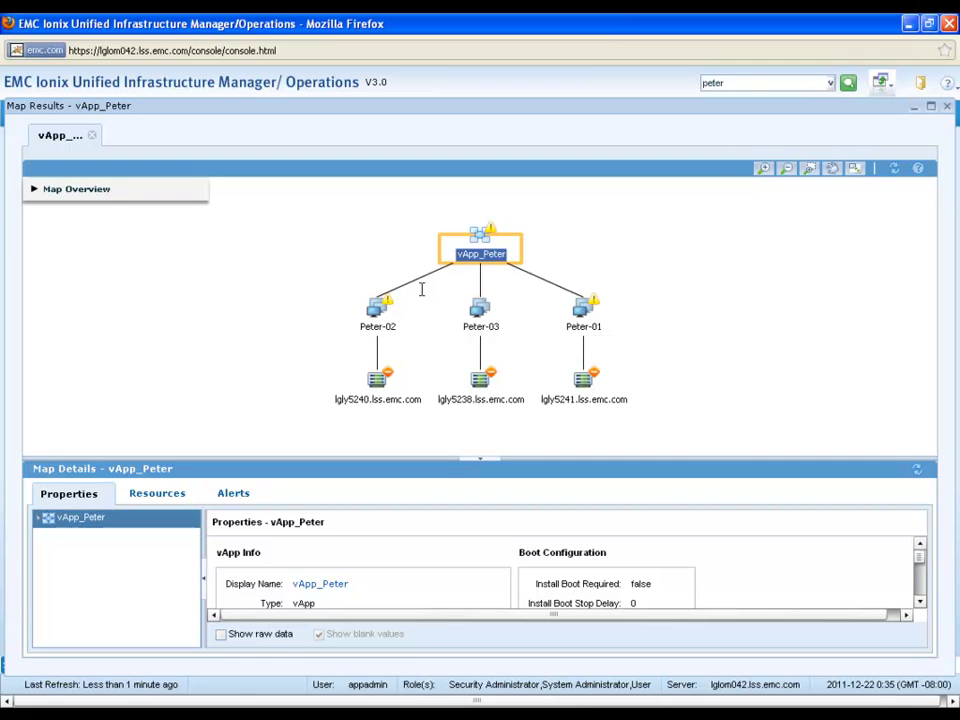
Review Peter-02's alerts and the HostConnectionLost alert on host lgly5240.lss.emc.com
click(368, 310)
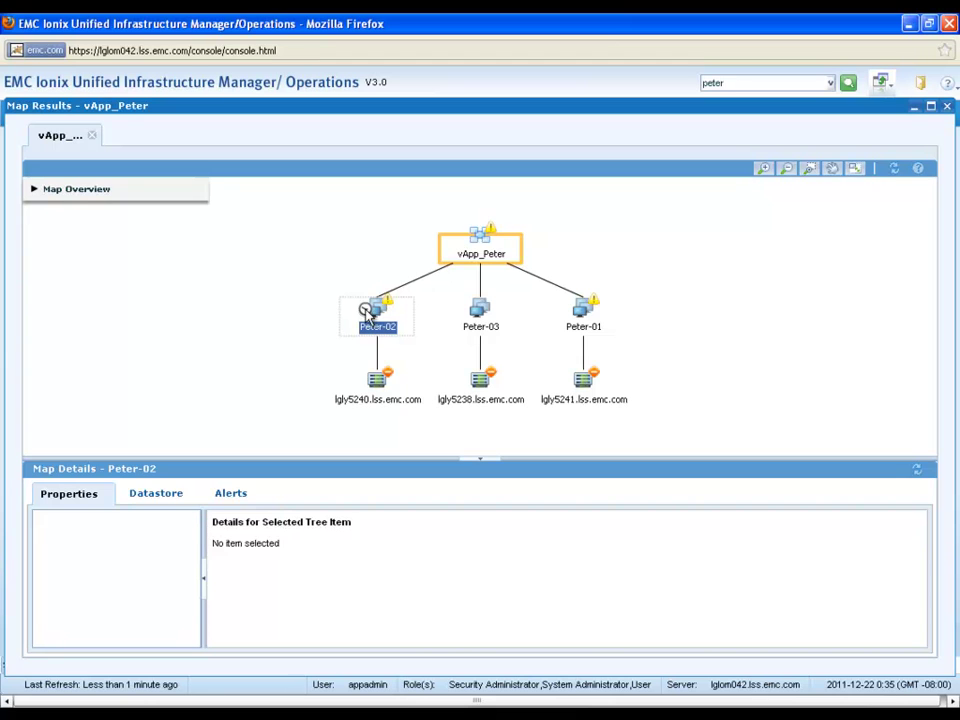
click(233, 494)
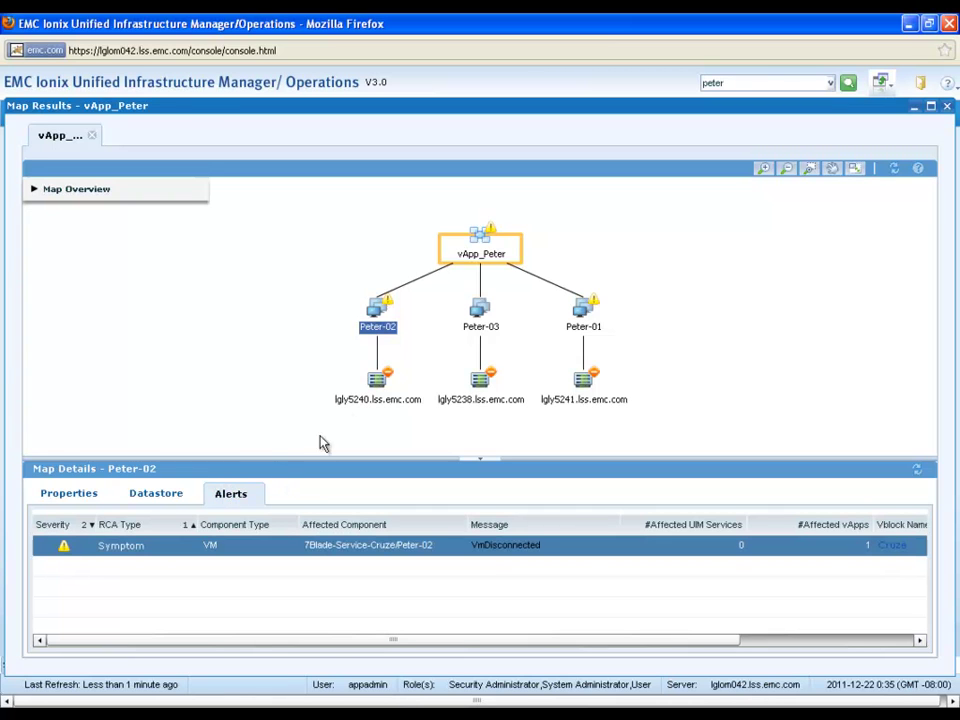
click(364, 391)
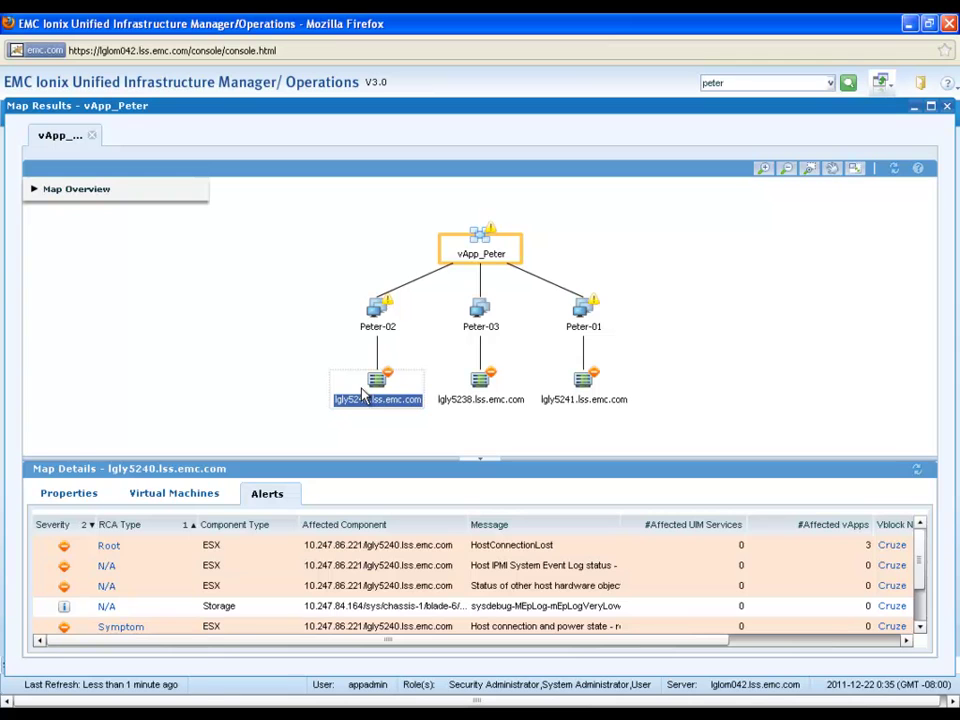
click(280, 550)
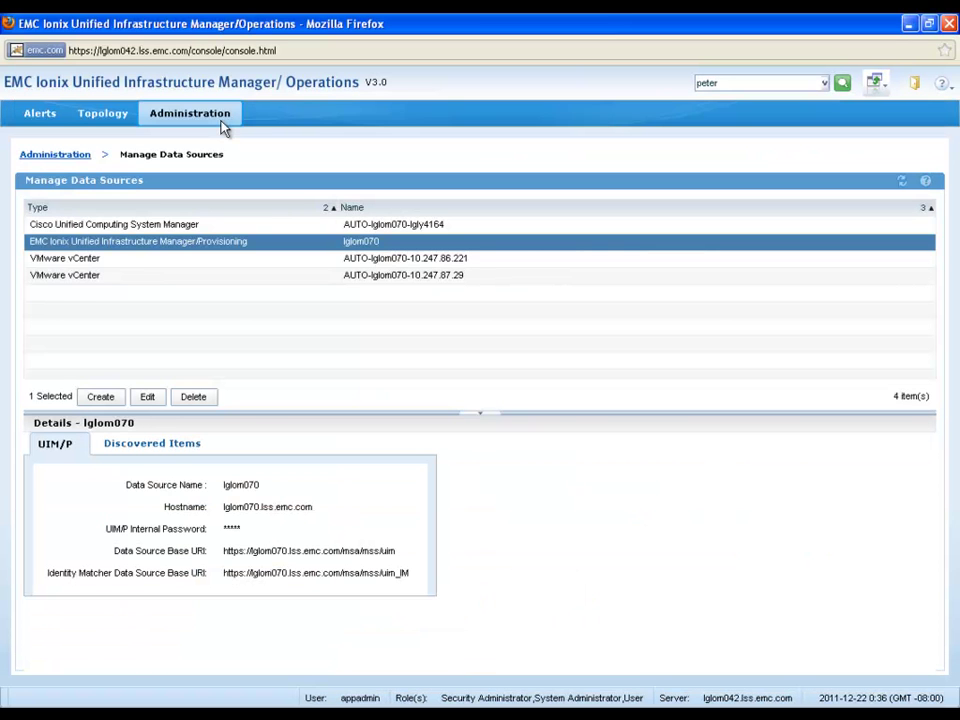
From Administration, open Manage Alert Forwarding and select the temp syslog forwarder (10.10.10.10, port 514)
click(79, 156)
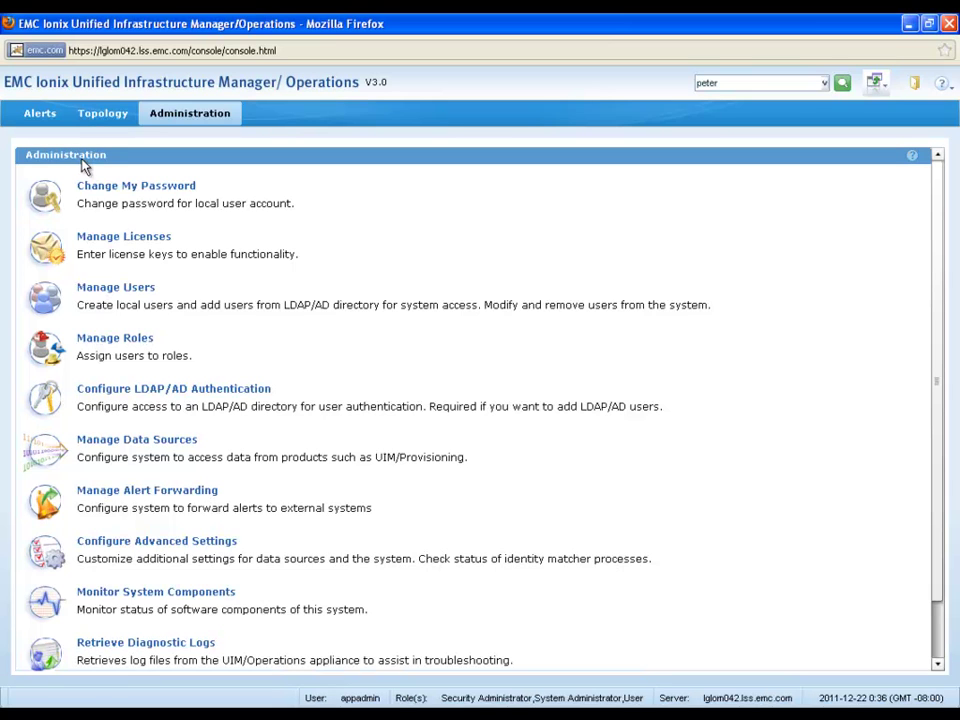
click(192, 495)
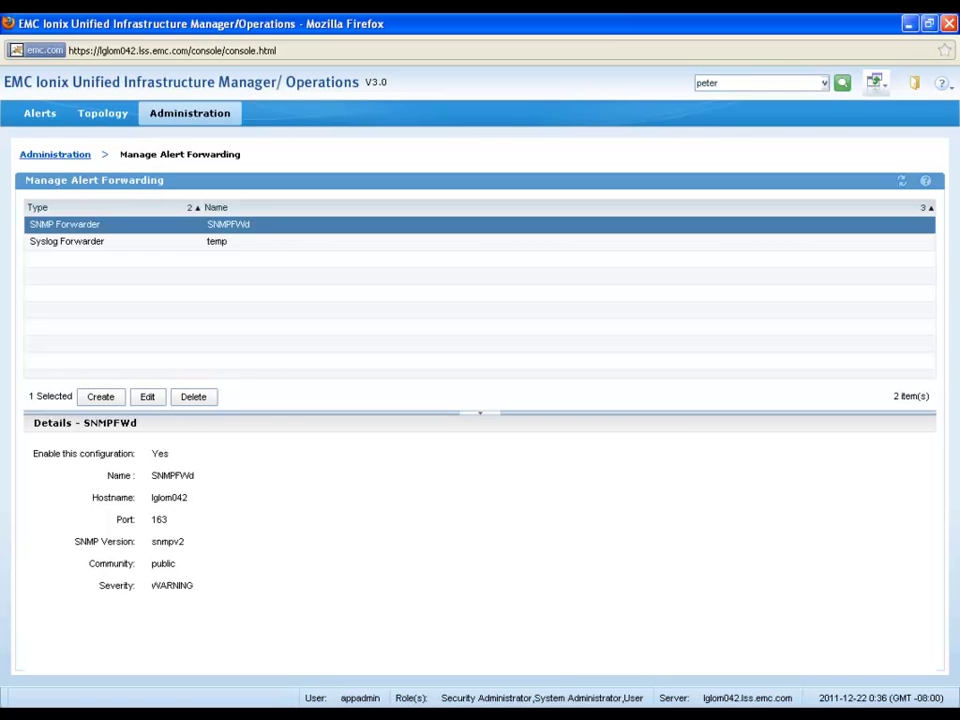
click(190, 244)
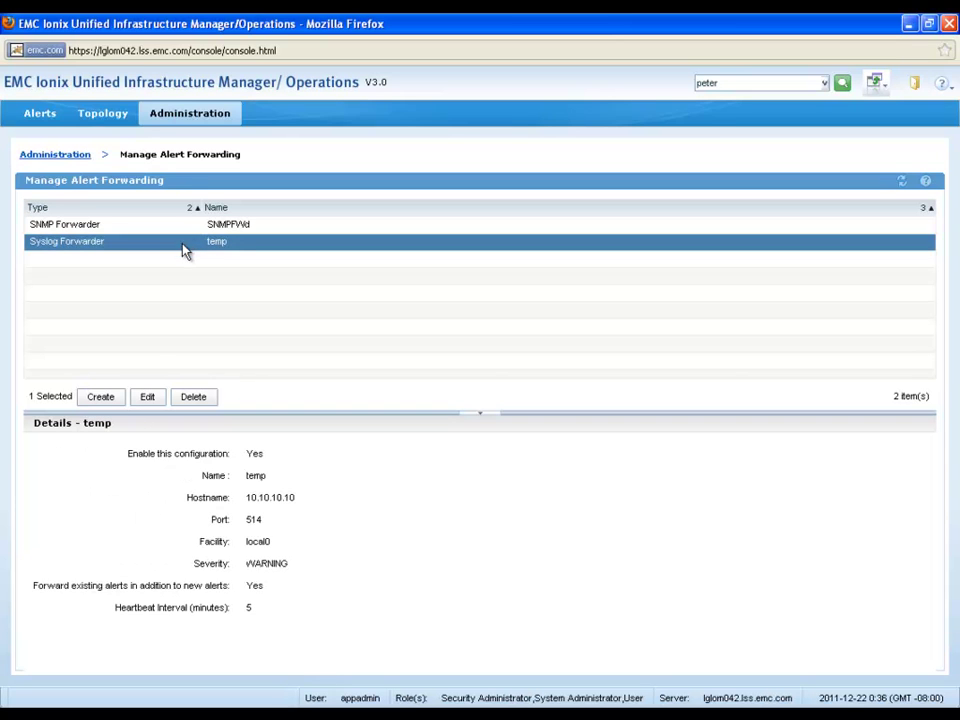
Edit the temp syslog forwarder and list its severity levels, currently WARNING
click(147, 397)
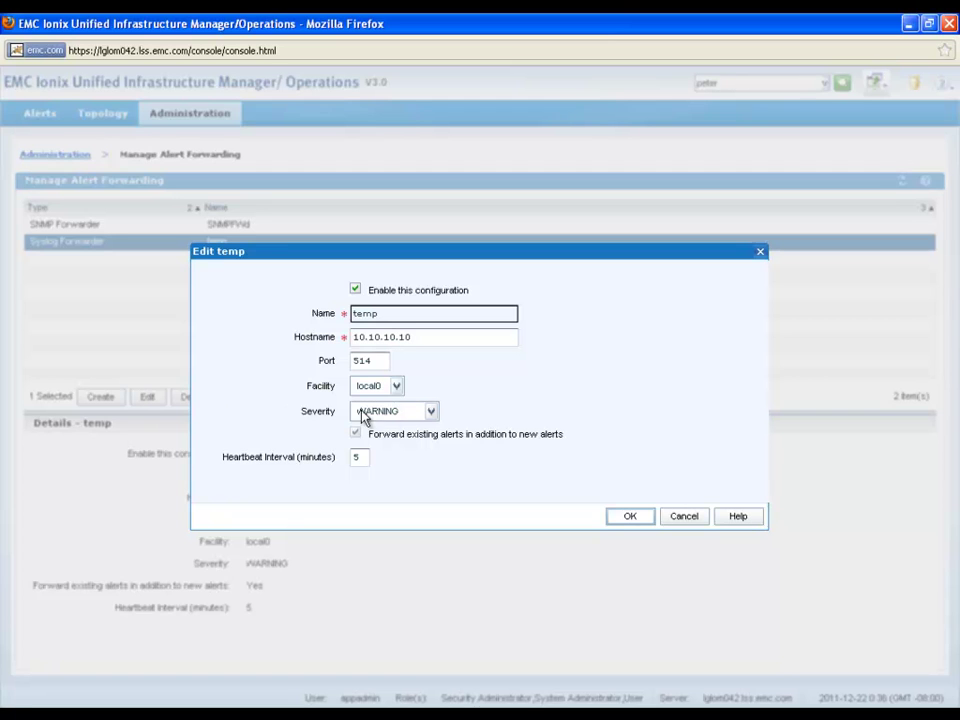
click(424, 414)
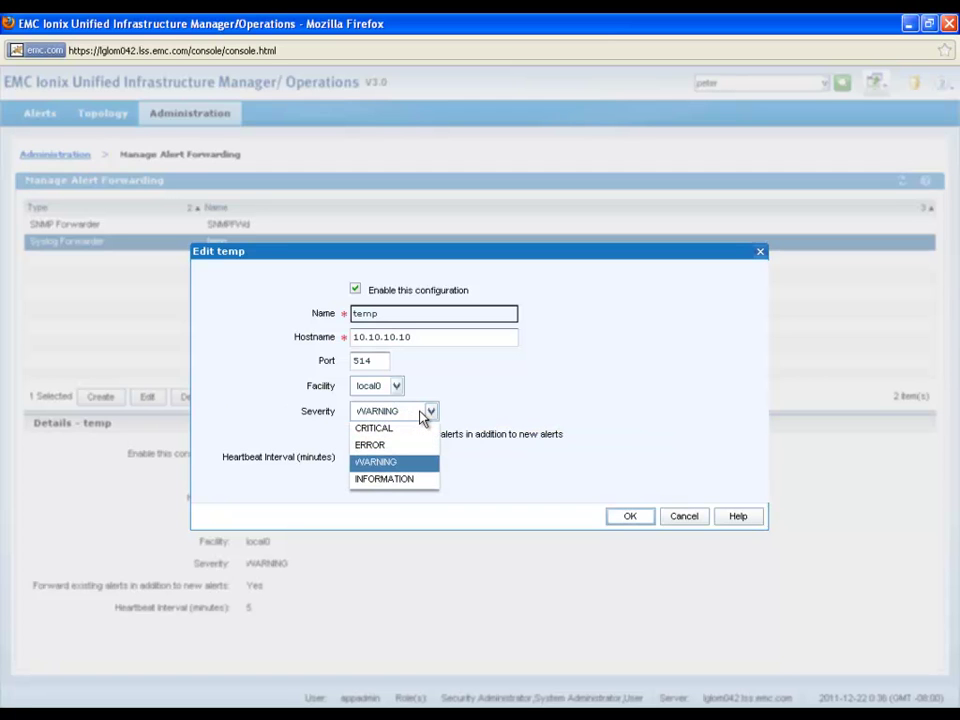